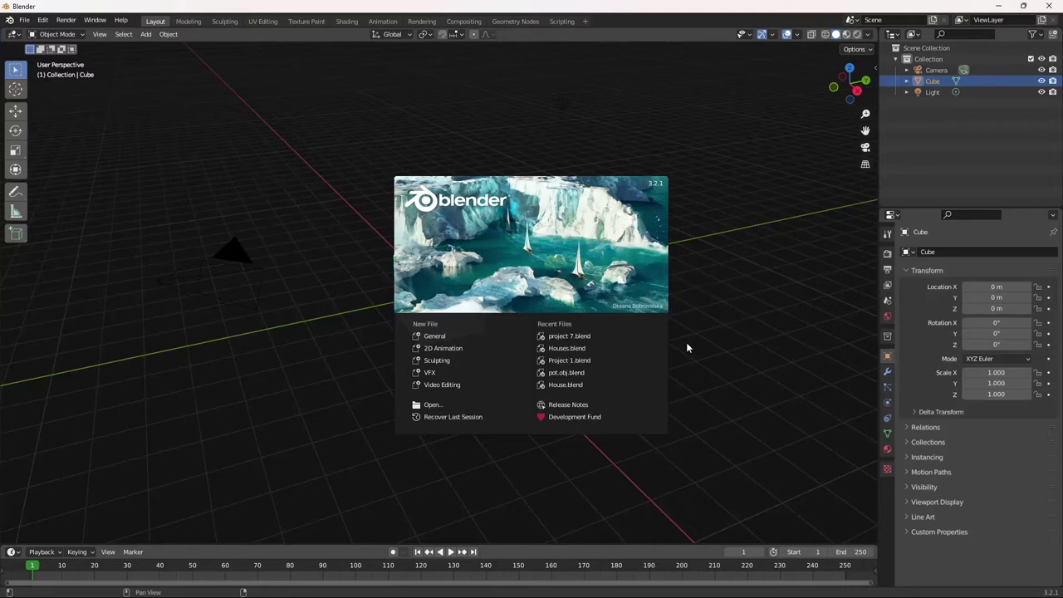
# Step: Replace the default cube with a plane scaled up to about 4.35
pyautogui.click(428, 338)
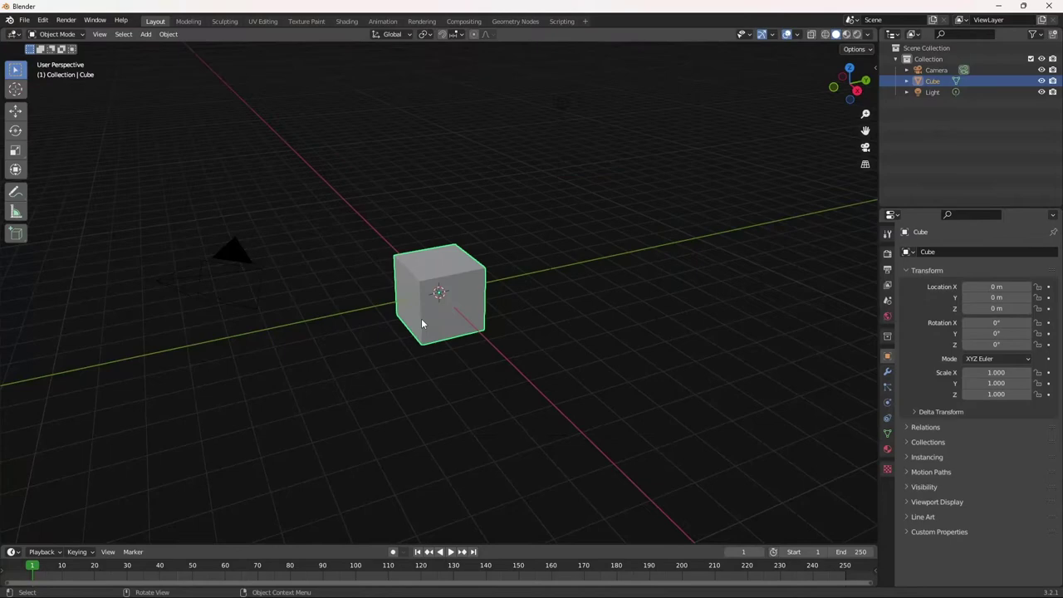
pyautogui.press('x')
pyautogui.click(425, 320)
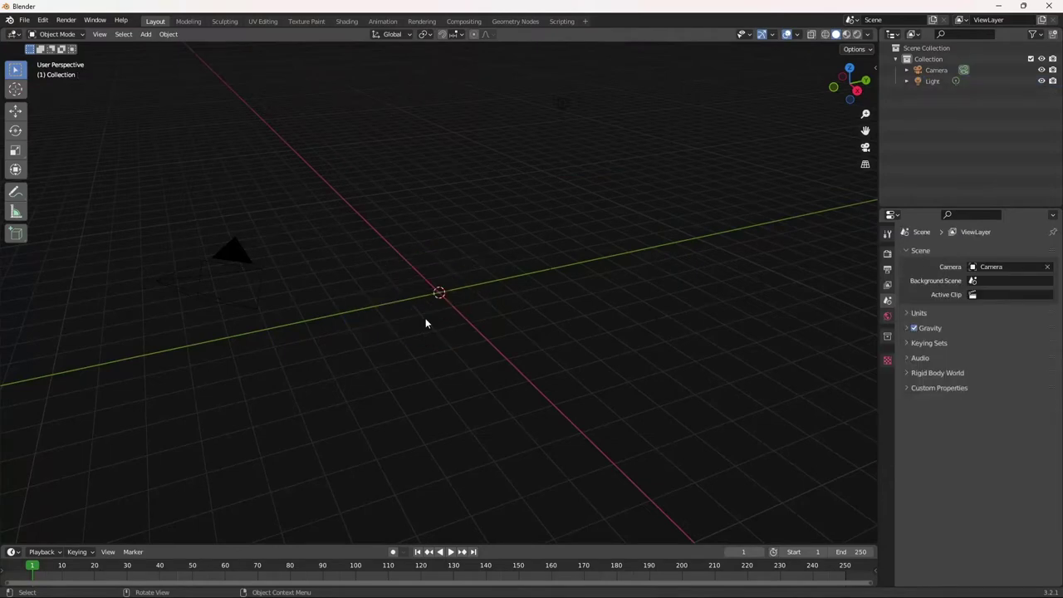
pyautogui.hotkey('shift', 'a')
pyautogui.click(456, 317)
pyautogui.press('s')
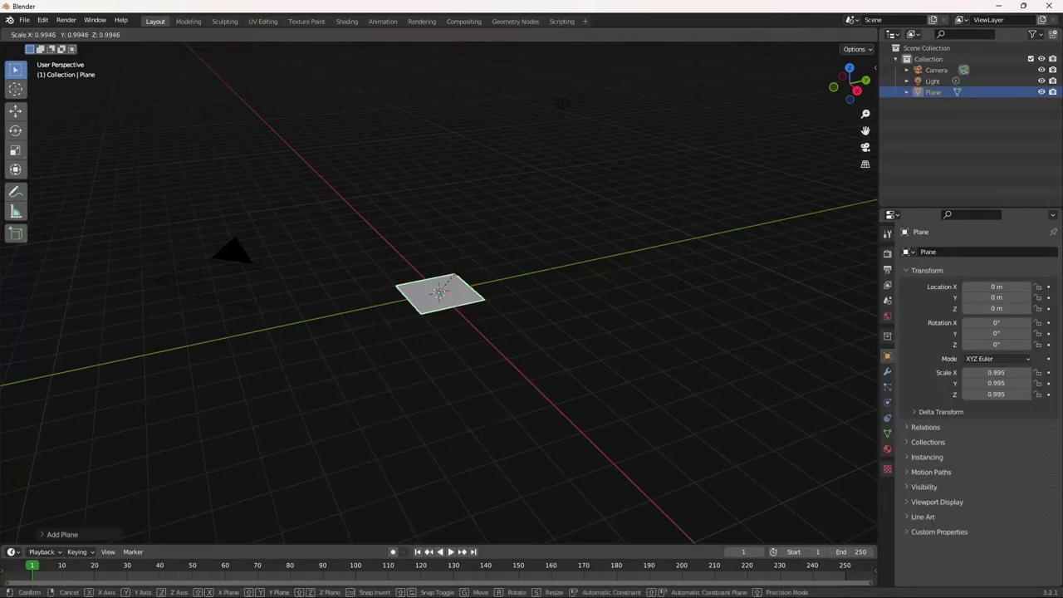
pyautogui.click(581, 333)
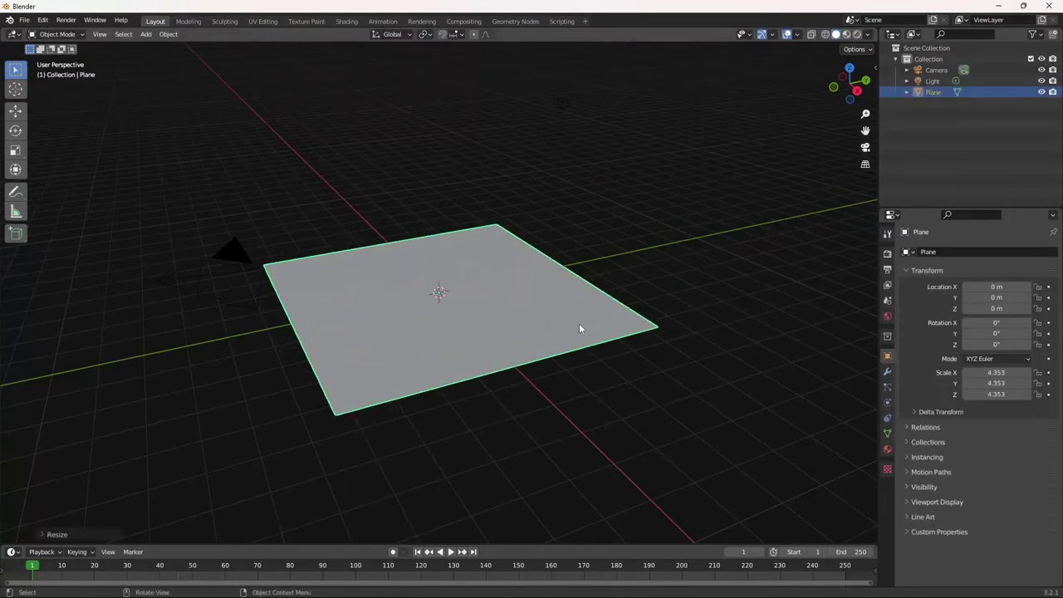
# Step: Add a Hair particle system to the plane and orbit to inspect the strands
pyautogui.click(889, 388)
pyautogui.click(1053, 253)
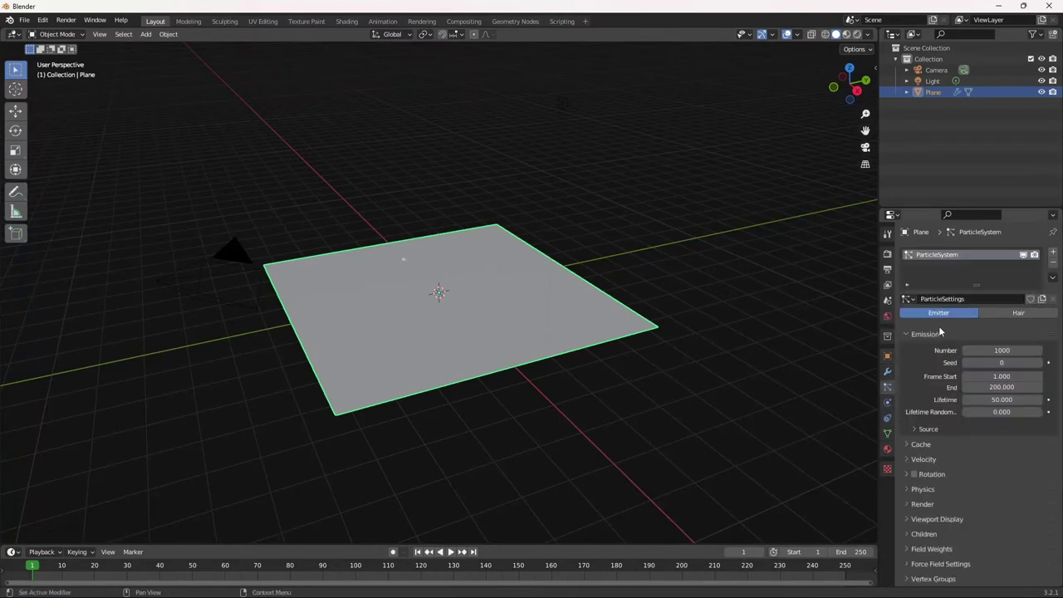
pyautogui.click(1000, 314)
pyautogui.moveTo(586, 287); pyautogui.dragTo(554, 273, button='middle')
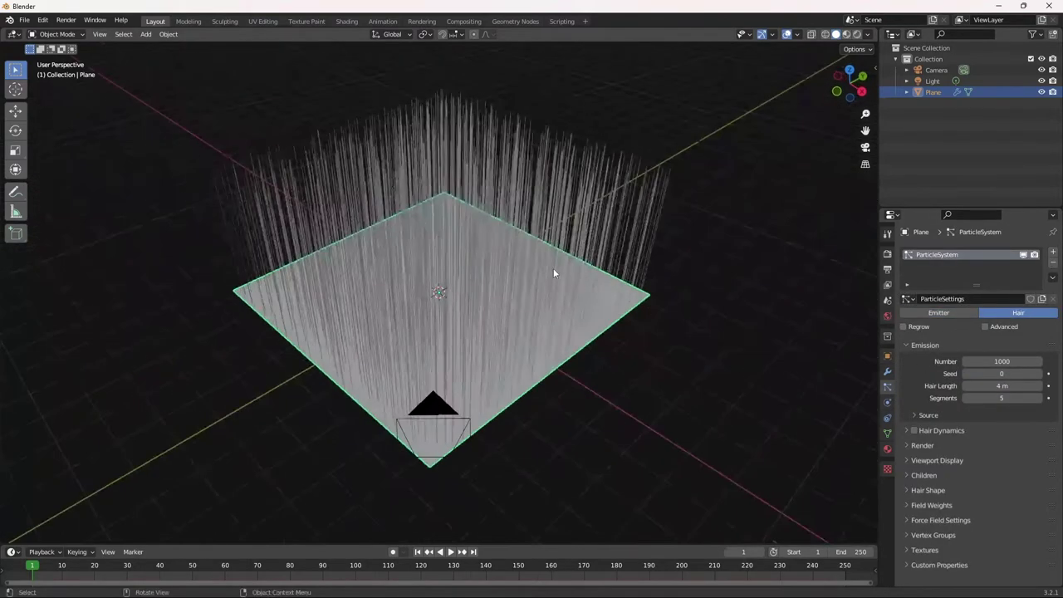
pyautogui.moveTo(462, 169); pyautogui.dragTo(589, 197, button='middle')
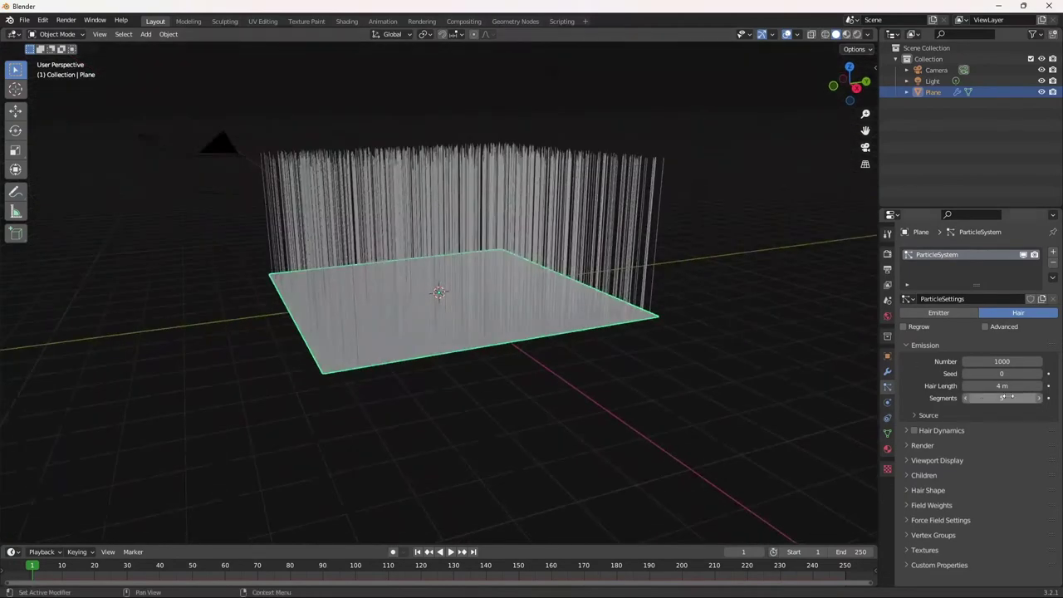
pyautogui.moveTo(574, 282); pyautogui.dragTo(534, 239, button='middle')
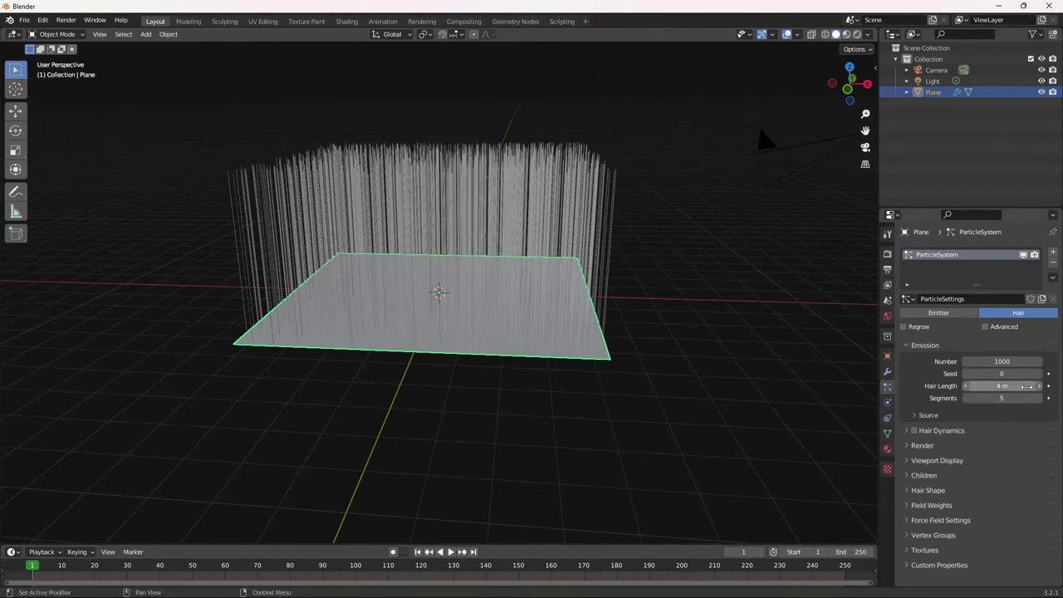
# Step: Shorten the hair length from 4 m down to 0.25 m
pyautogui.moveTo(1026, 385); pyautogui.dragTo(954, 385)
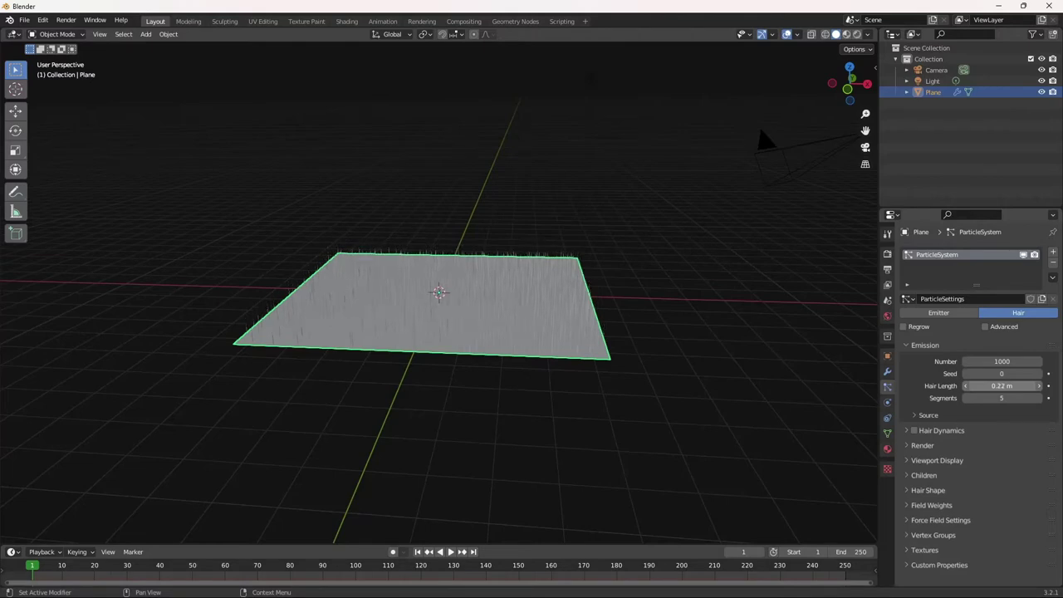
pyautogui.moveTo(954, 385); pyautogui.dragTo(951, 386)
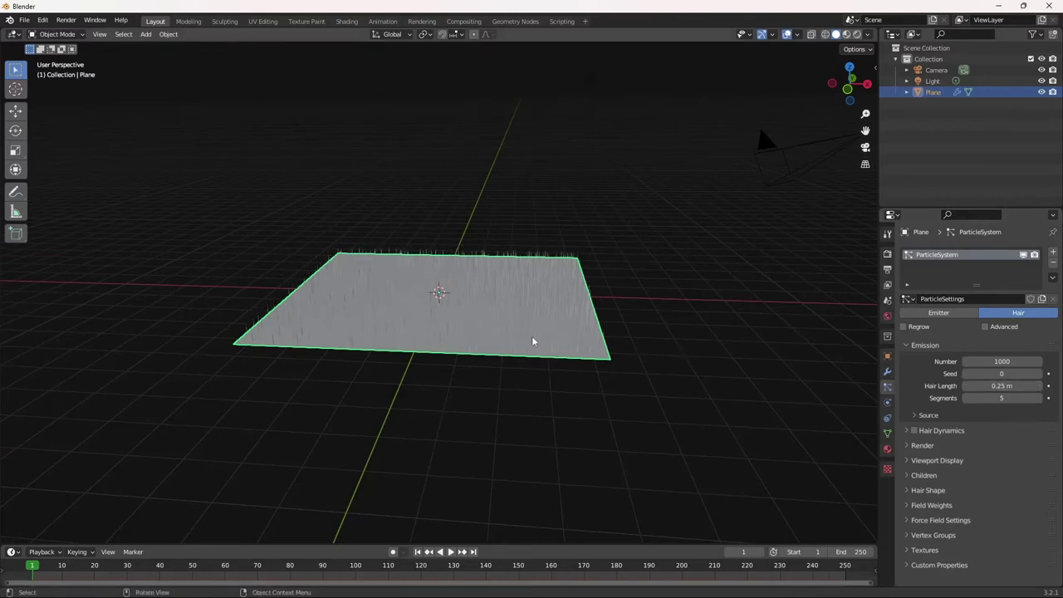
pyautogui.moveTo(533, 340); pyautogui.dragTo(470, 354, button='middle')
pyautogui.scroll(5, 548, 384)
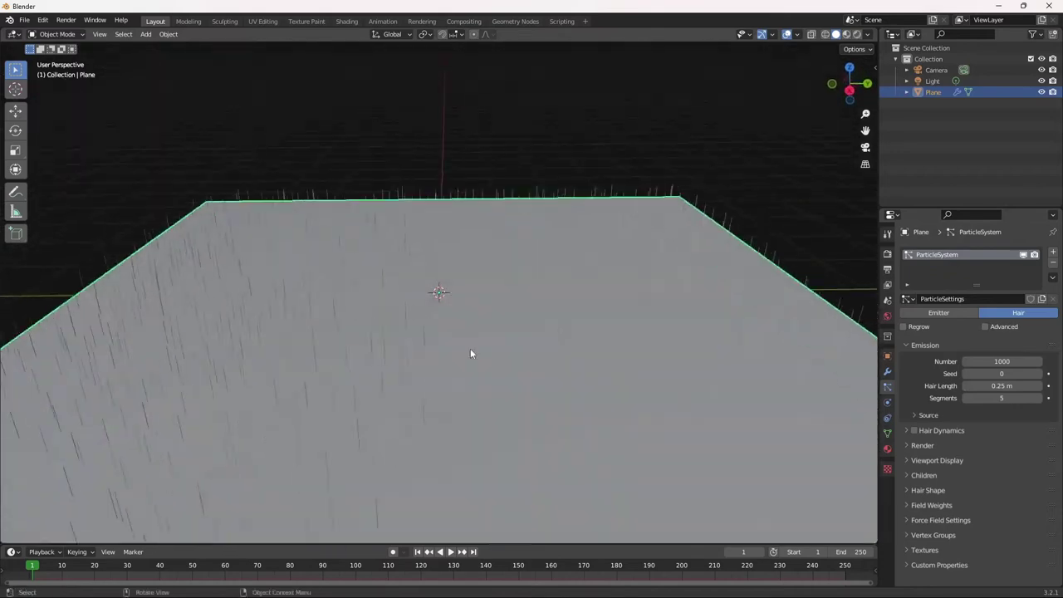
pyautogui.scroll(-3, 606, 347)
pyautogui.moveTo(606, 347); pyautogui.dragTo(719, 351, button='middle')
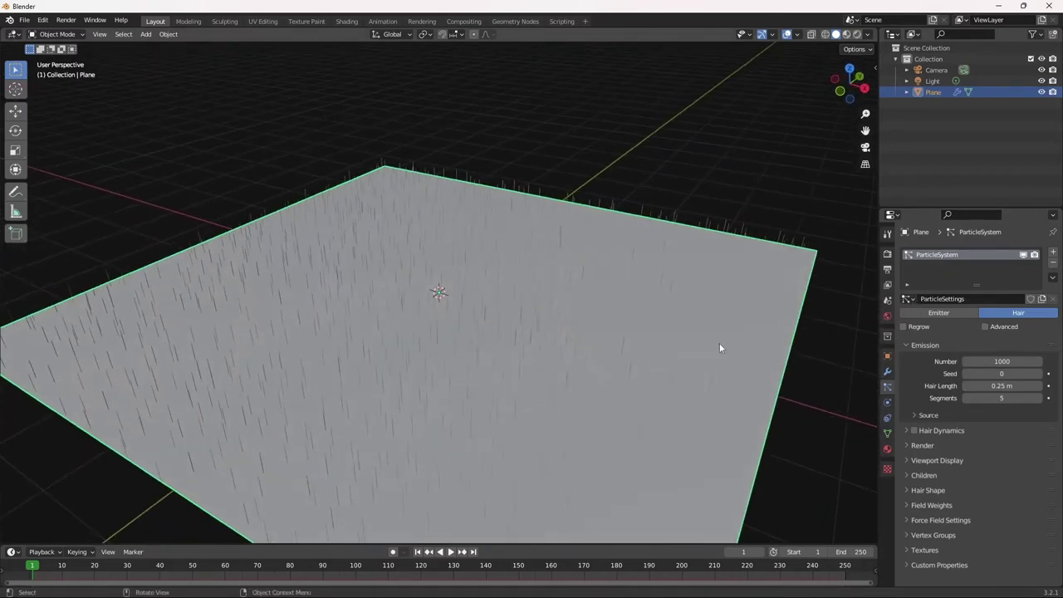
# Step: Set the hair particle Number to 5000
pyautogui.moveTo(988, 361); pyautogui.dragTo(1007, 362)
pyautogui.click(997, 361)
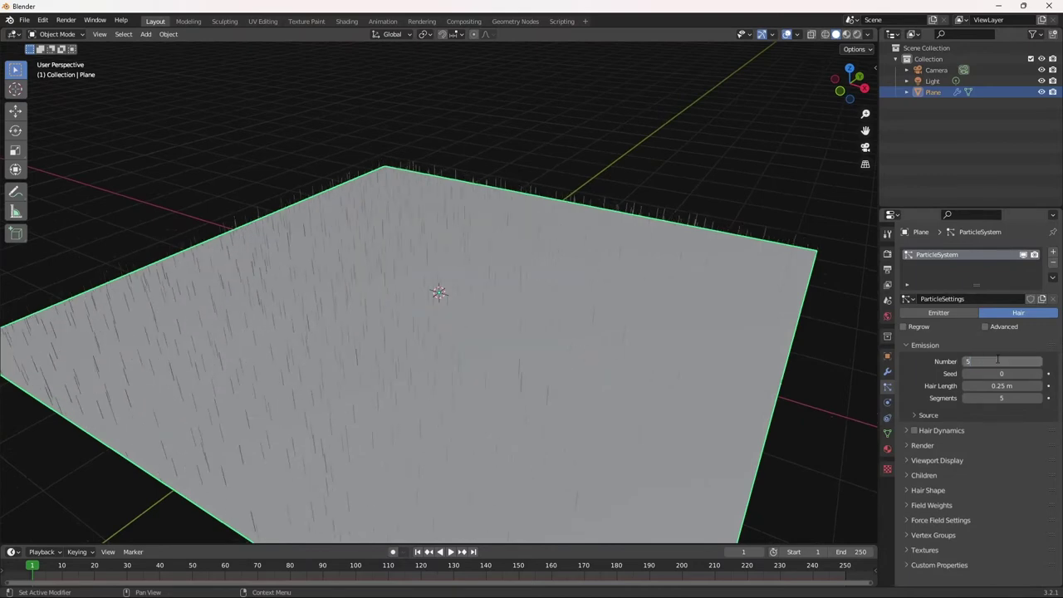
pyautogui.write('5000')
pyautogui.press('Return')
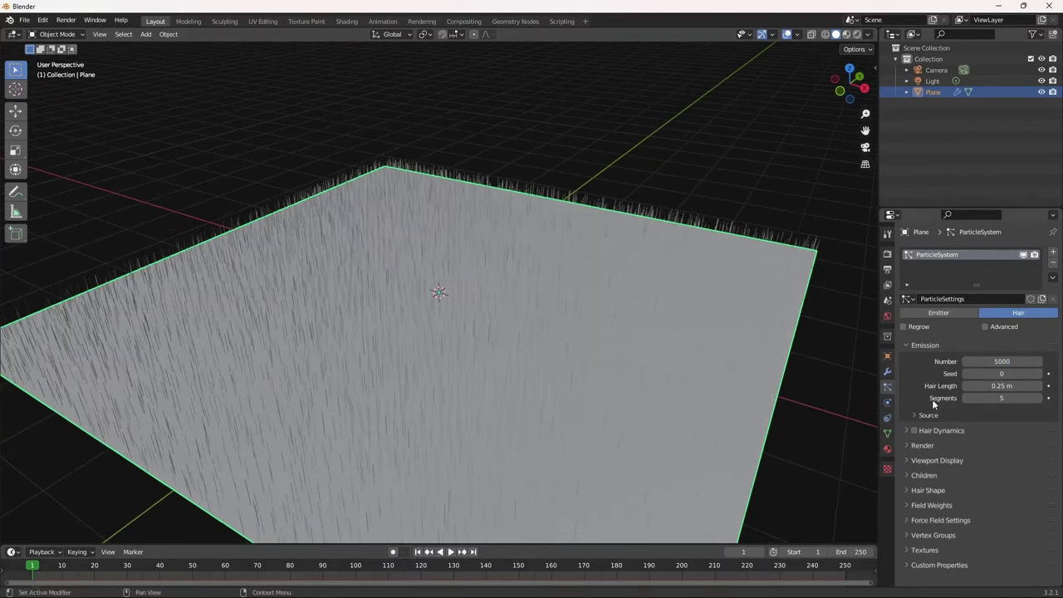
# Step: Enable Advanced particle settings and raise the Physics Brownian force to 0.050
pyautogui.moveTo(565, 360); pyautogui.dragTo(560, 274, button='middle')
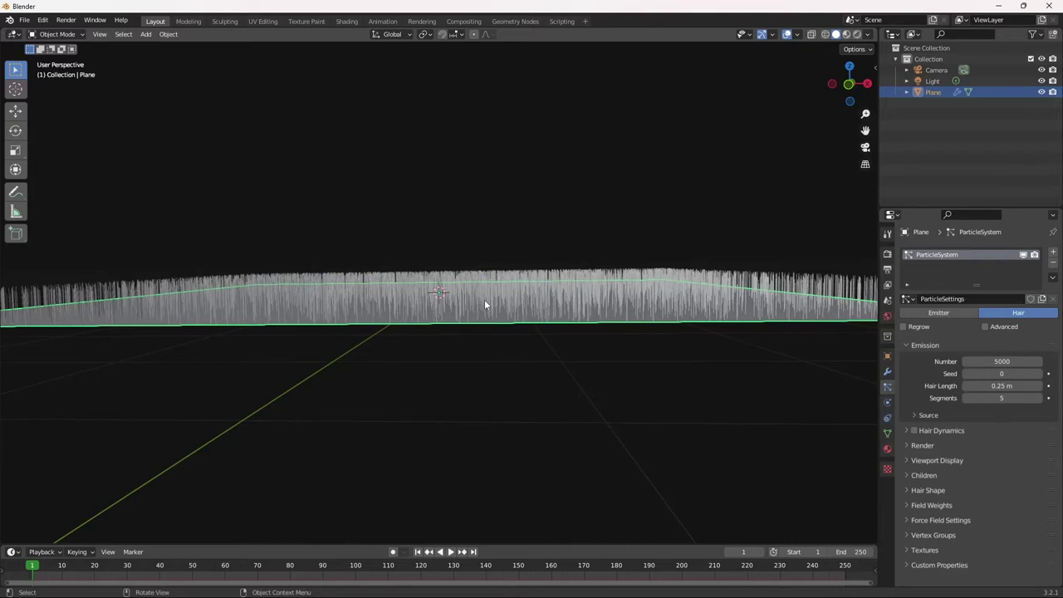
pyautogui.click(985, 326)
pyautogui.scroll(-2, 941, 444)
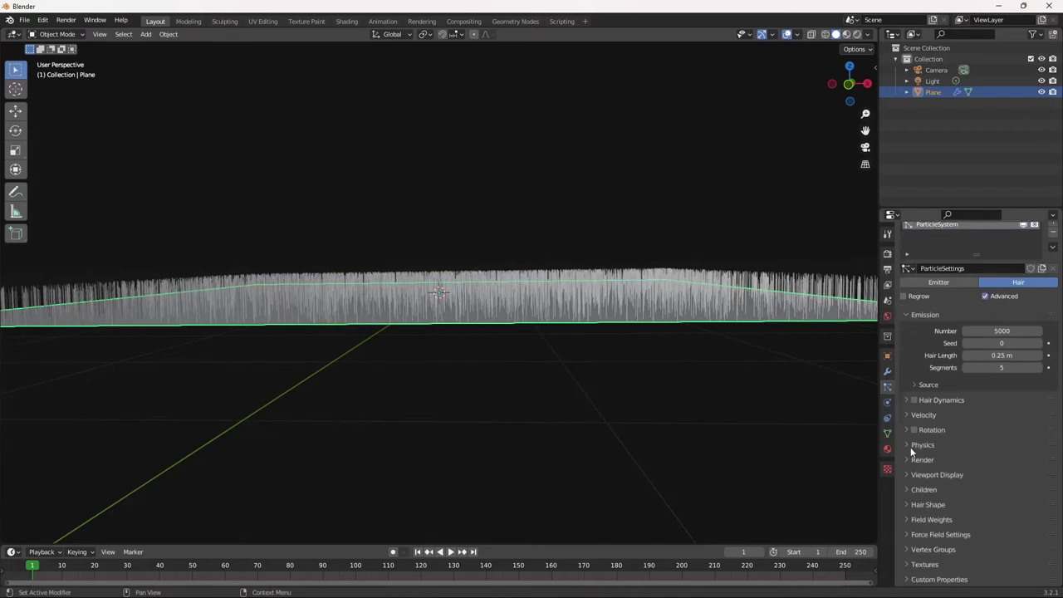
pyautogui.click(913, 444)
pyautogui.scroll(-1, 988, 475)
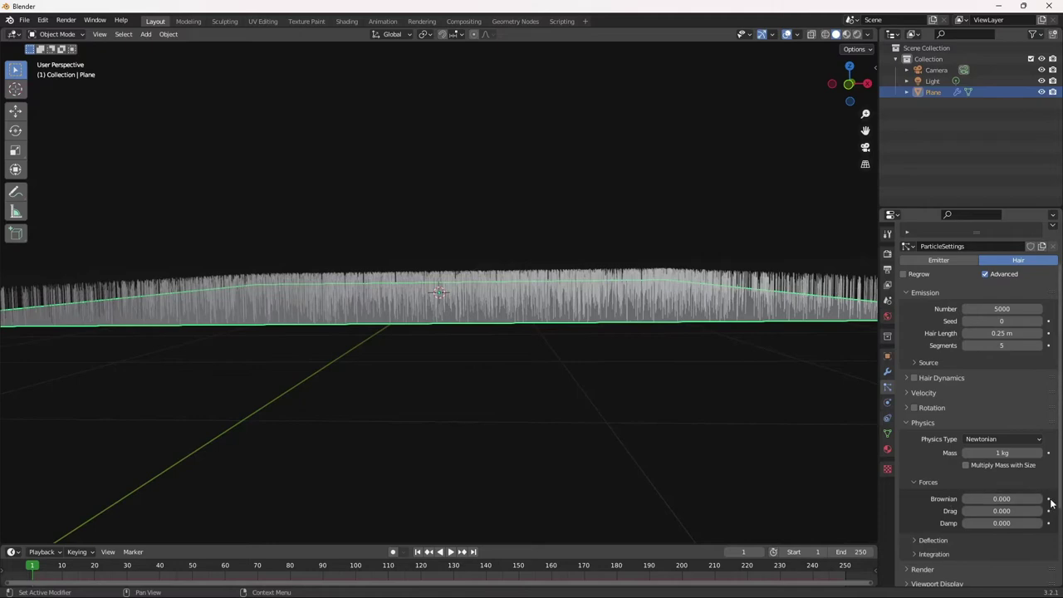
pyautogui.click(1038, 498)
pyautogui.click(1038, 499)
pyautogui.click(1038, 498)
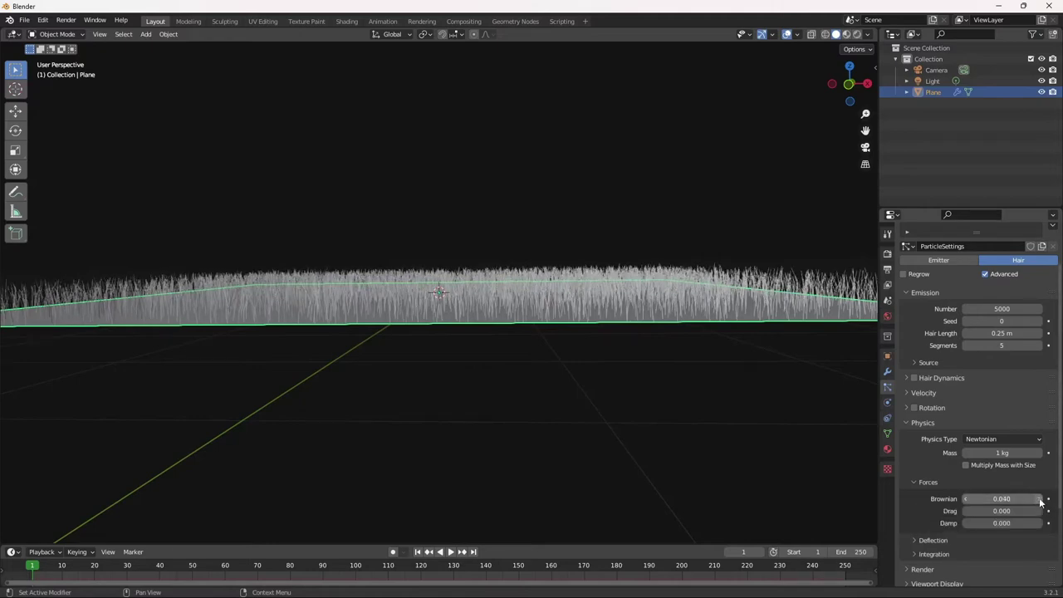
pyautogui.click(1038, 499)
pyautogui.moveTo(747, 415)
pyautogui.mouseDown(button='middle')
pyautogui.moveTo(756, 401)
pyautogui.moveTo(747, 404)
pyautogui.mouseUp(button='middle')
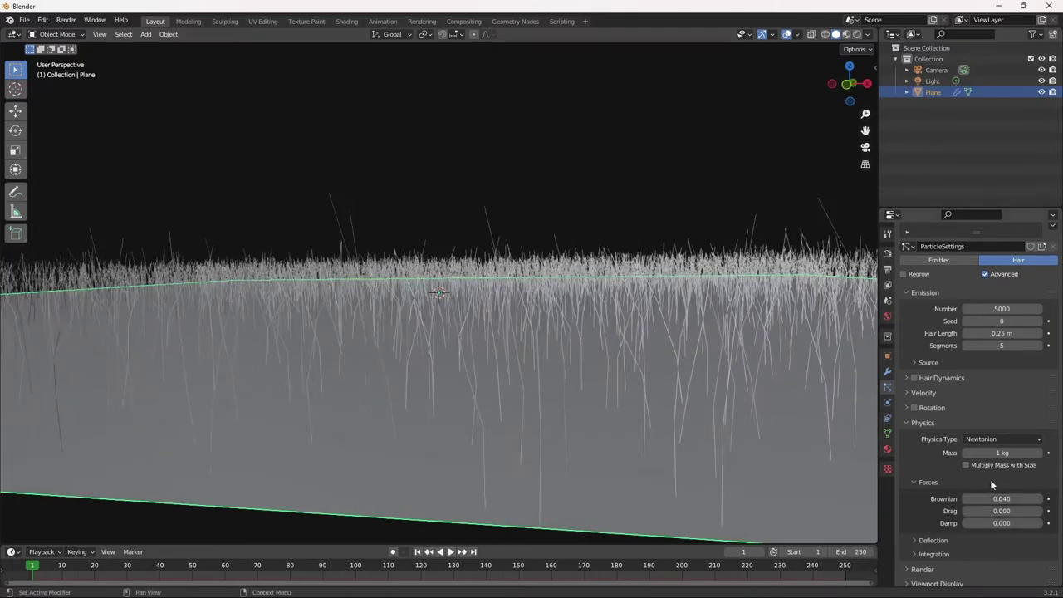
pyautogui.click(1038, 498)
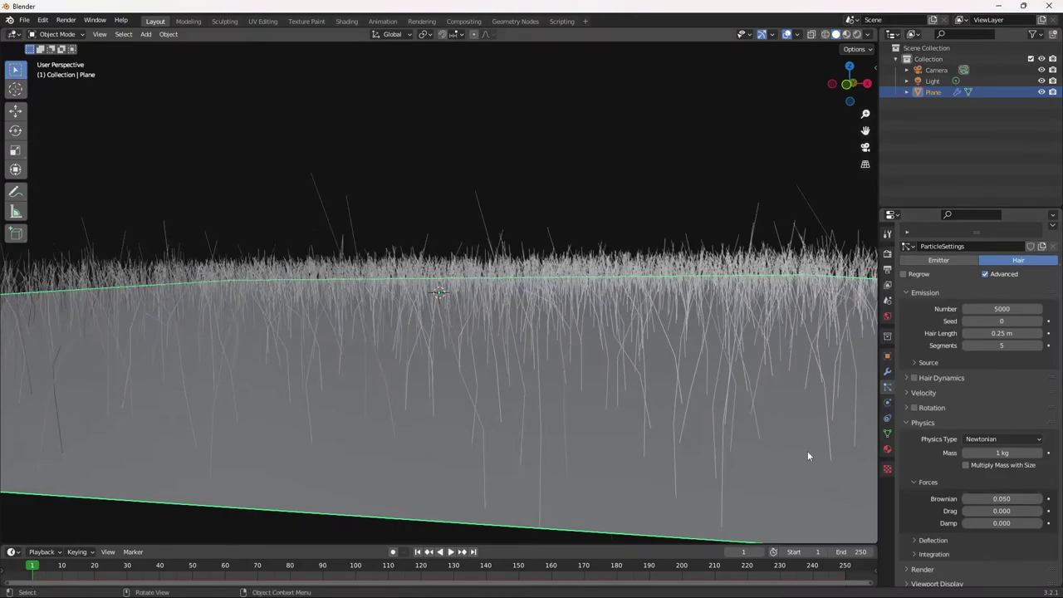
pyautogui.moveTo(807, 451); pyautogui.dragTo(595, 387, button='middle')
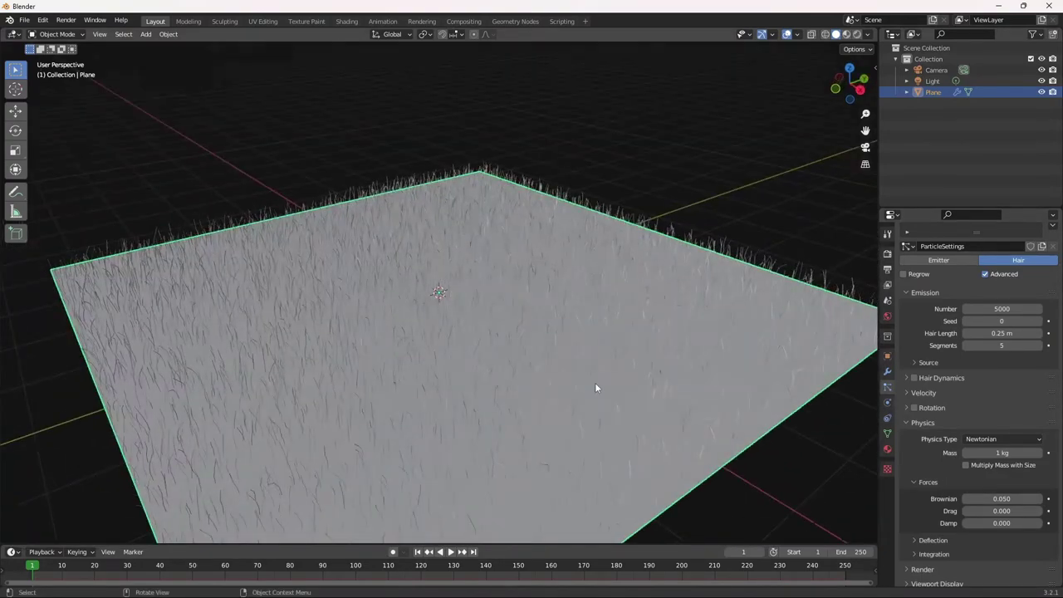
# Step: Create a new material for the plane with a fully saturated green Base Color
pyautogui.click(887, 448)
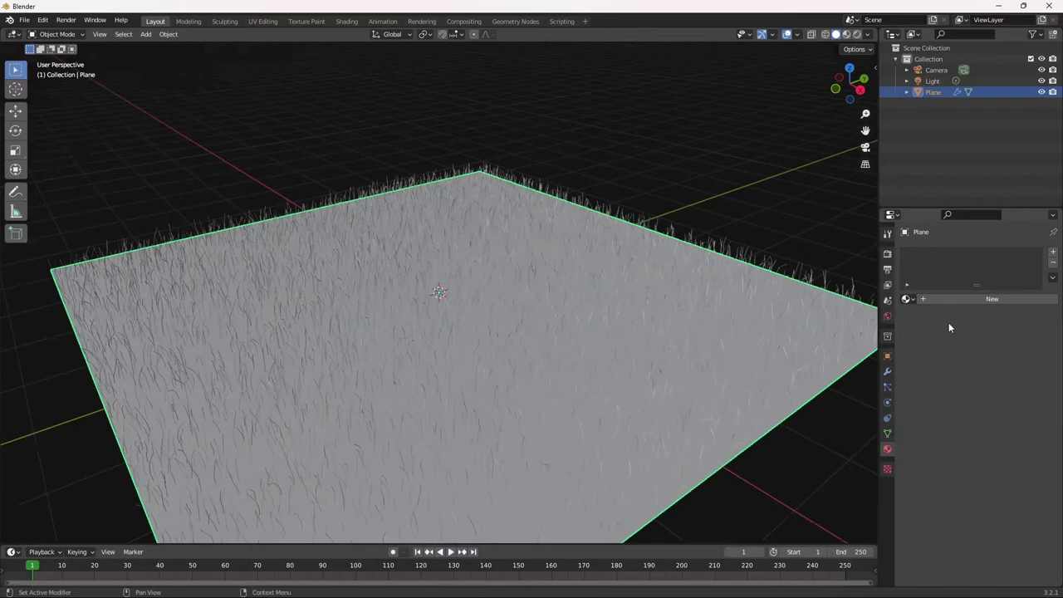
pyautogui.click(931, 300)
pyautogui.click(1005, 416)
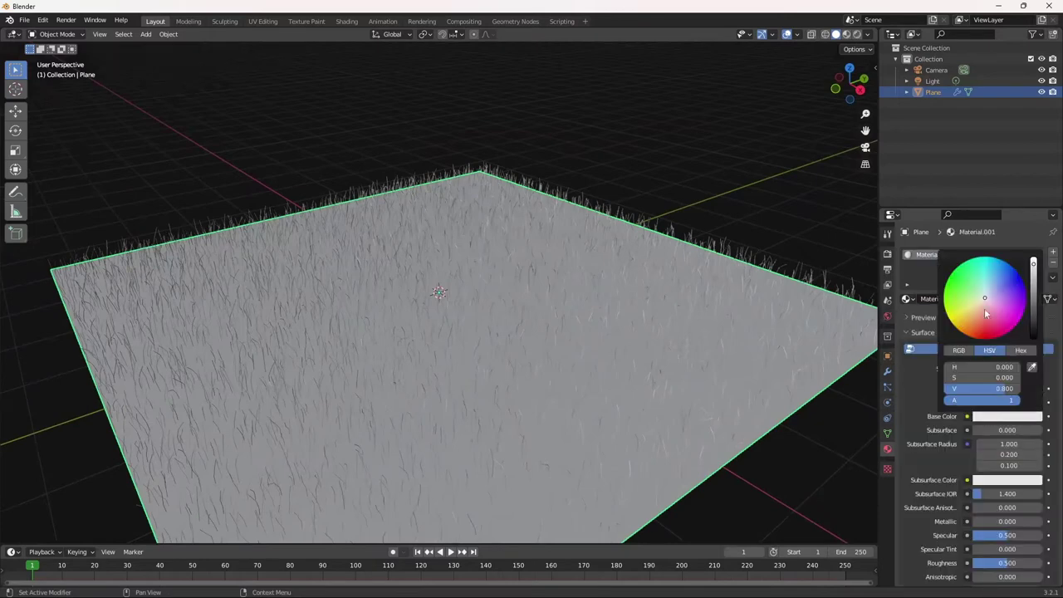
pyautogui.click(949, 291)
pyautogui.moveTo(949, 291); pyautogui.dragTo(945, 293)
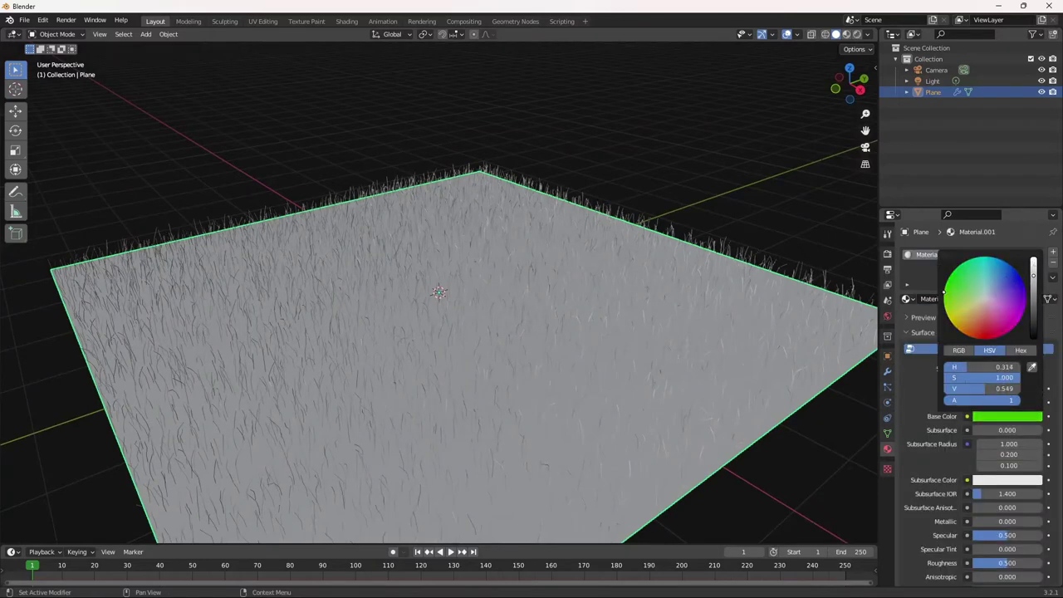
# Step: Switch to Material Preview shading and view the green grass from several angles
pyautogui.click(846, 35)
pyautogui.moveTo(636, 299)
pyautogui.mouseDown(button='middle')
pyautogui.moveTo(627, 351)
pyautogui.moveTo(674, 333)
pyautogui.moveTo(510, 327)
pyautogui.mouseUp(button='middle')
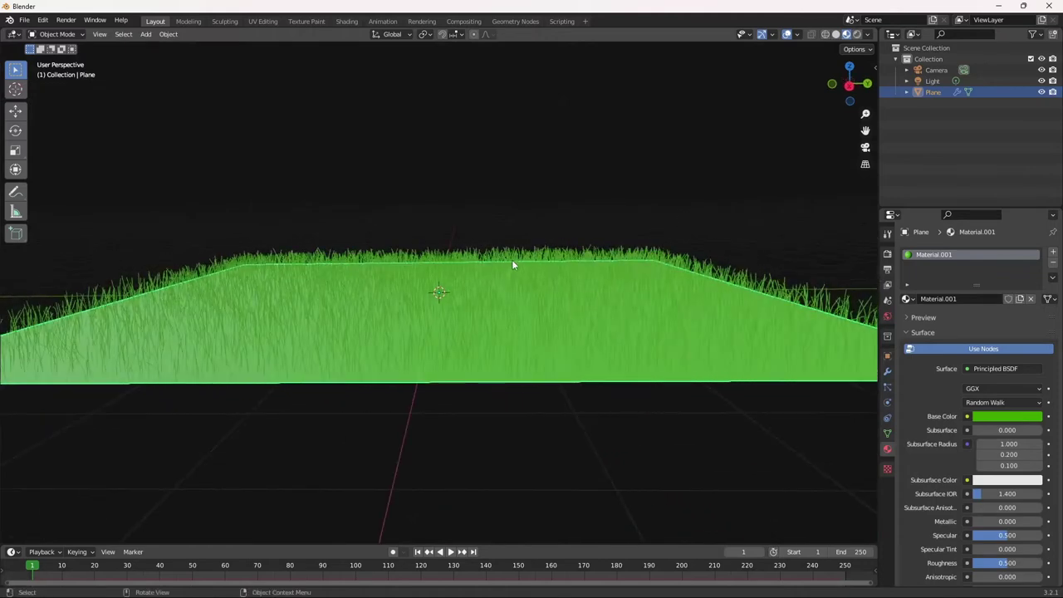
pyautogui.moveTo(511, 264); pyautogui.dragTo(534, 287, button='middle')
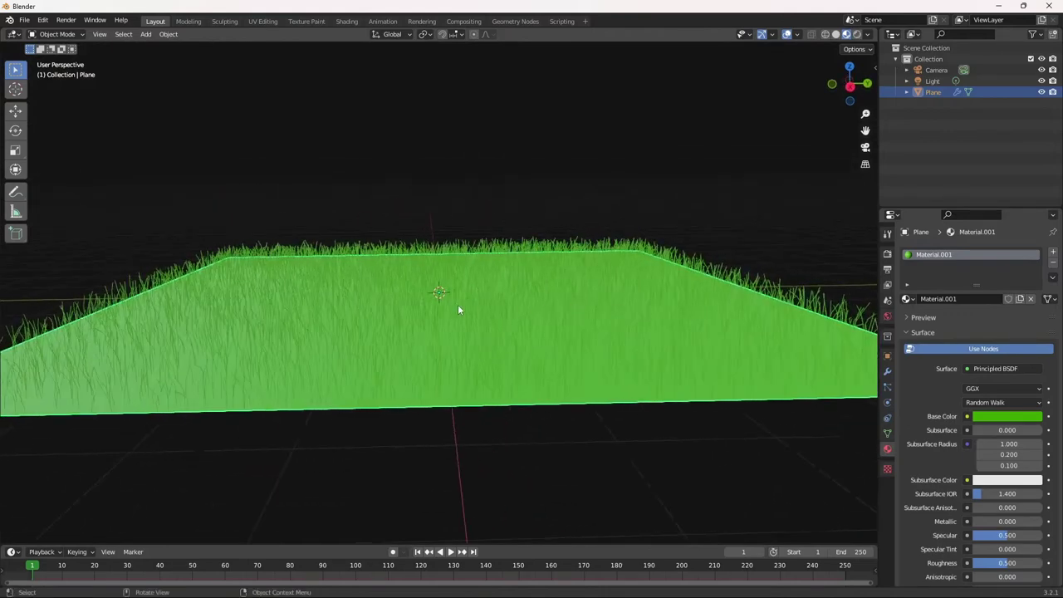
pyautogui.moveTo(457, 310); pyautogui.dragTo(501, 323, button='middle')
# Step: Add a Force field object to the scene
pyautogui.hotkey('shift', 'a')
pyautogui.moveTo(501, 324)
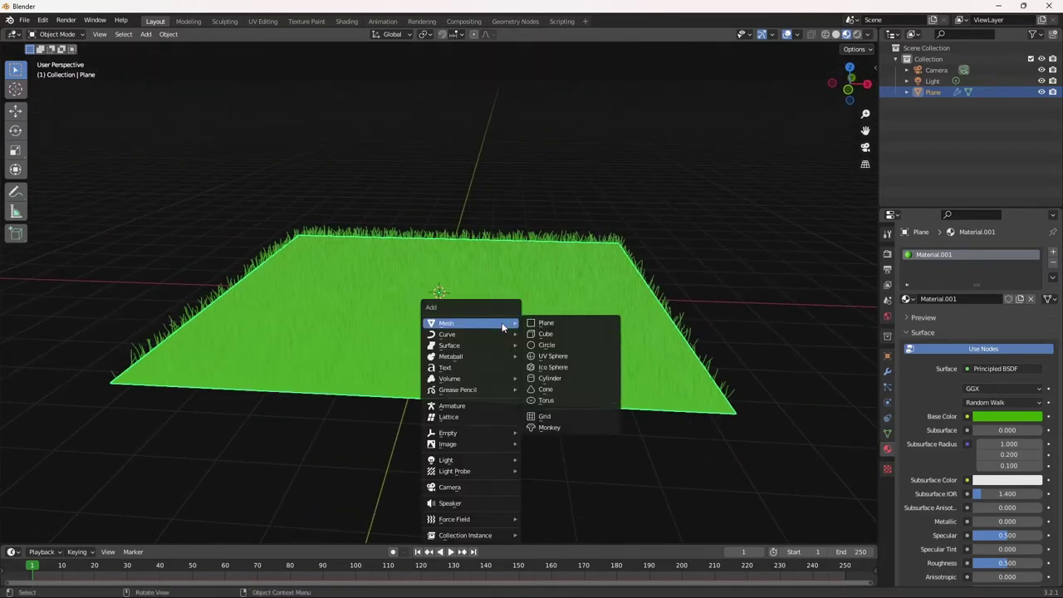
pyautogui.moveTo(491, 520)
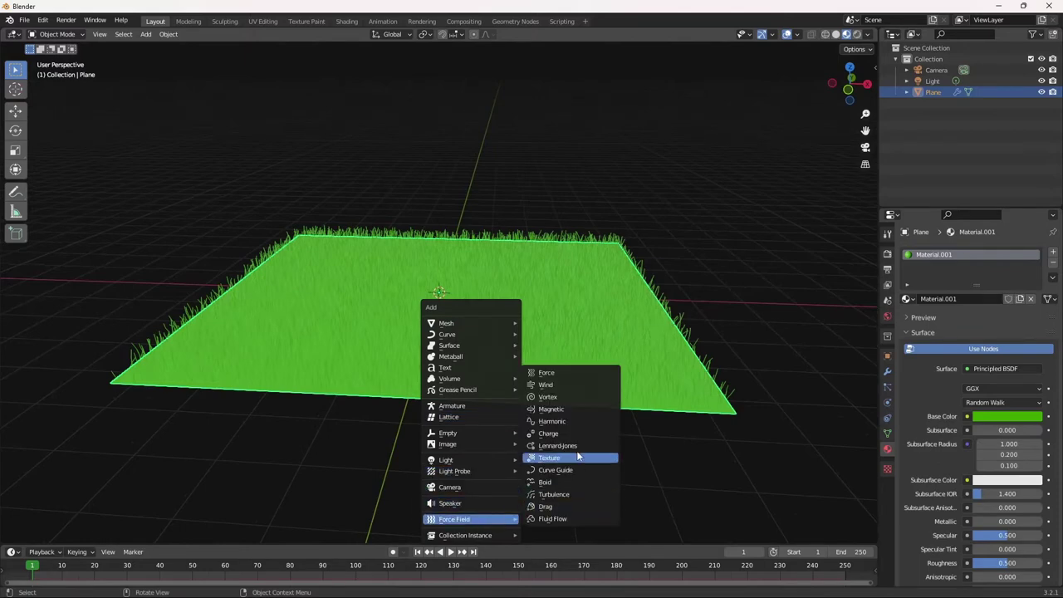
pyautogui.click(572, 373)
pyautogui.moveTo(541, 322); pyautogui.dragTo(517, 341, button='middle')
# Step: Raise the force field along Z and place it off to the side of the plane
pyautogui.press('g')
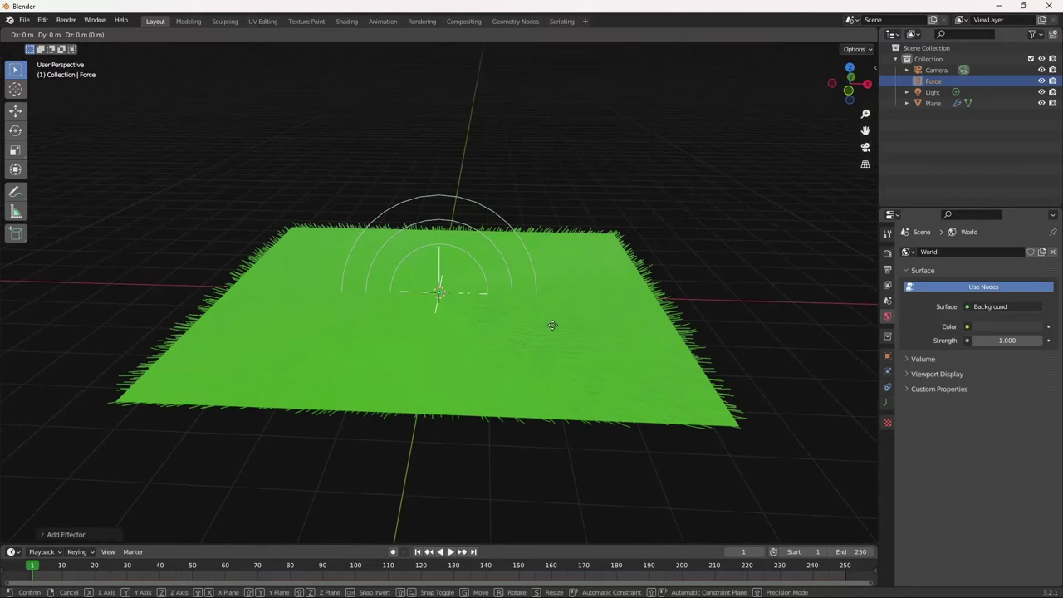
pyautogui.press('z')
pyautogui.click(579, 273)
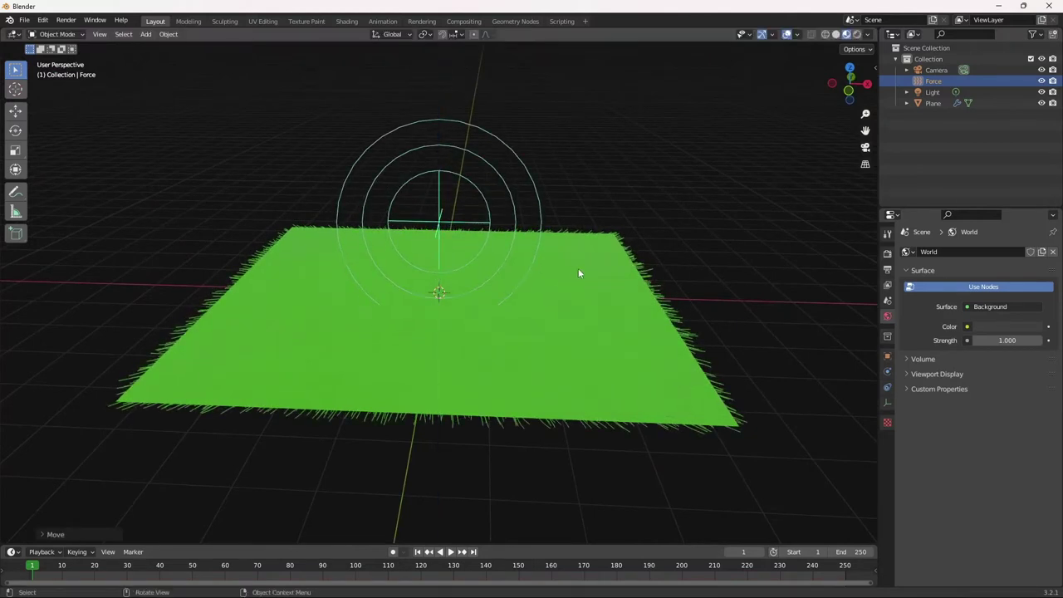
pyautogui.press('g')
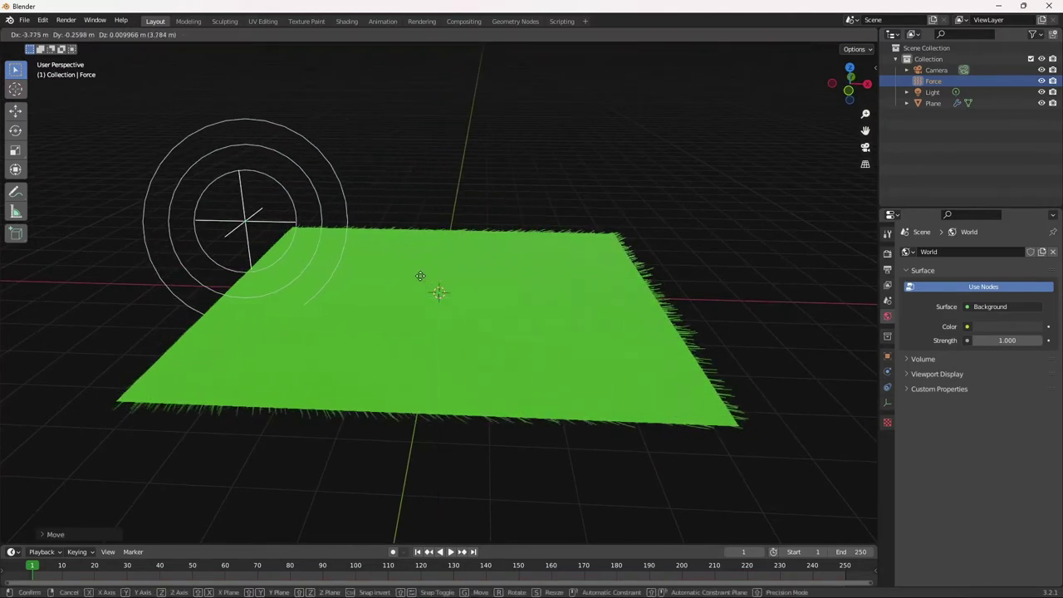
pyautogui.click(333, 263)
pyautogui.moveTo(333, 262); pyautogui.dragTo(568, 269, button='middle')
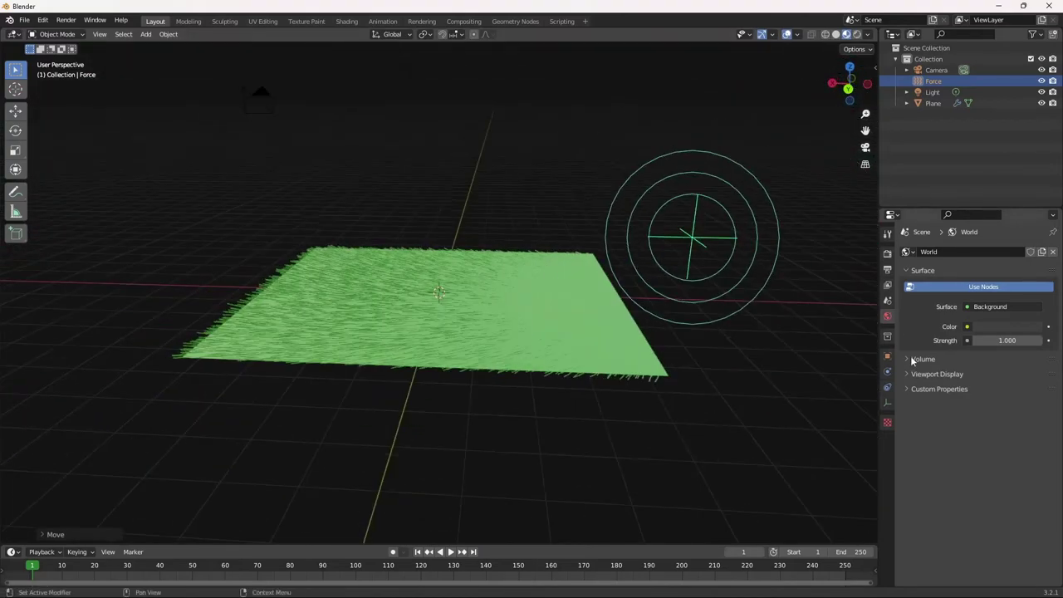
# Step: Bring up the force field's Physics properties
pyautogui.click(886, 403)
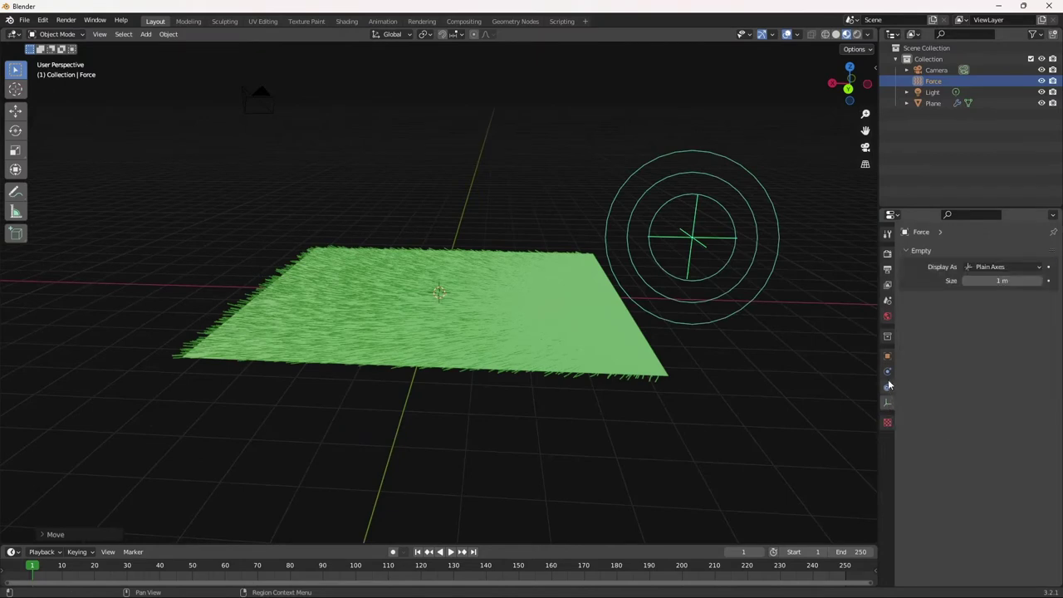
pyautogui.click(888, 387)
pyautogui.click(888, 372)
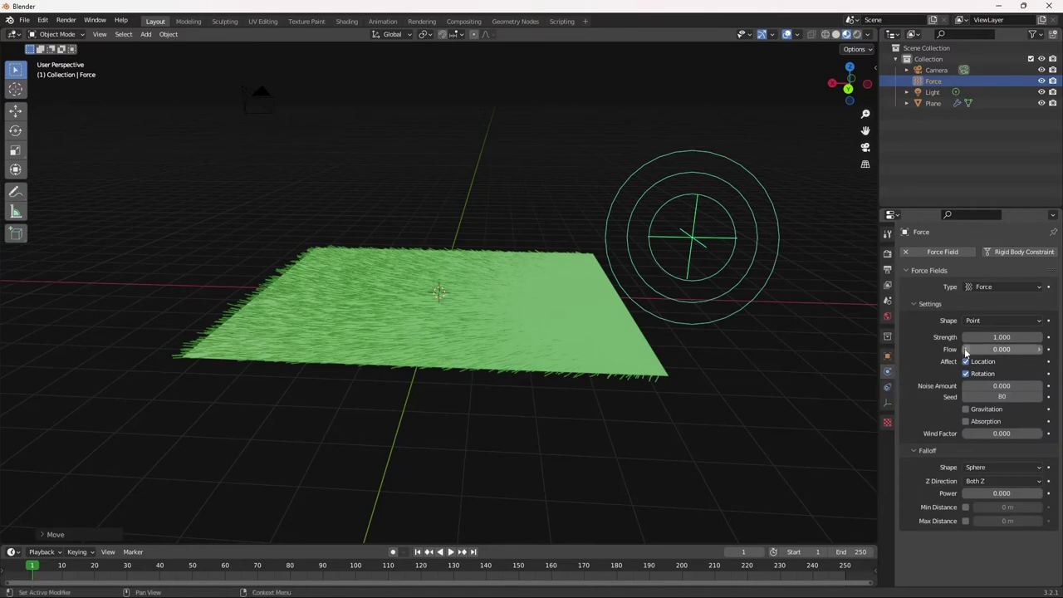
# Step: Set the force field Strength to 0.200 and its type to Wind
pyautogui.moveTo(1001, 337); pyautogui.dragTo(987, 362)
pyautogui.click(990, 288)
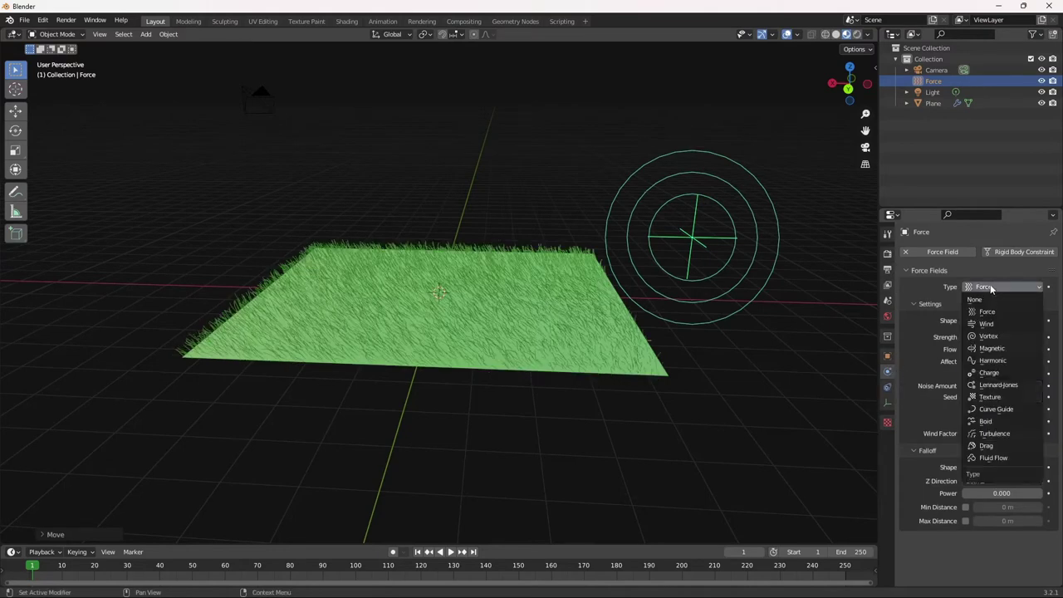
pyautogui.click(994, 323)
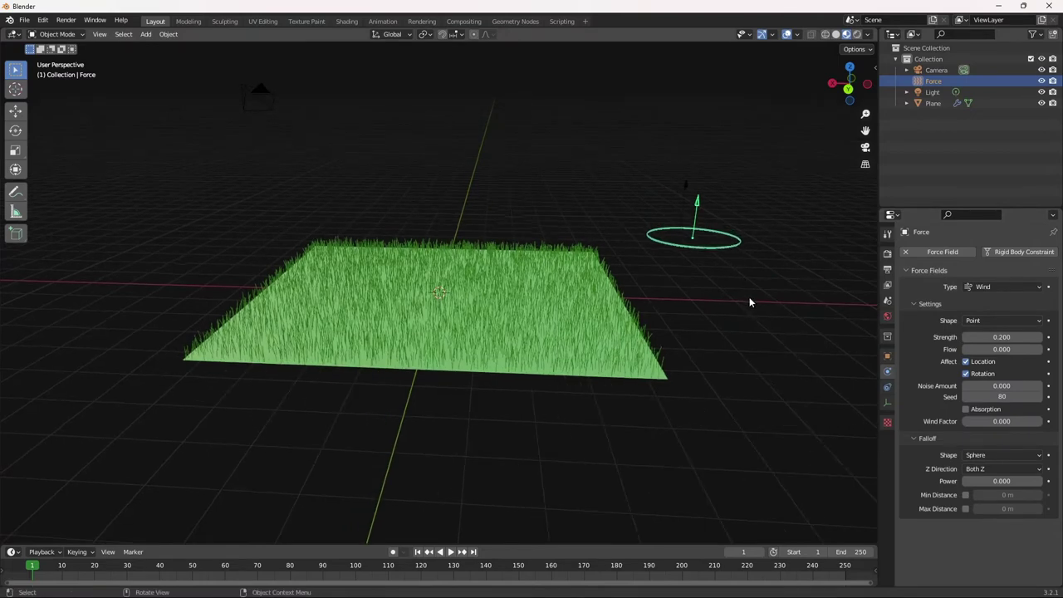
# Step: Rotate the wind field about the Y axis so it blows sideways across the grass
pyautogui.press('r')
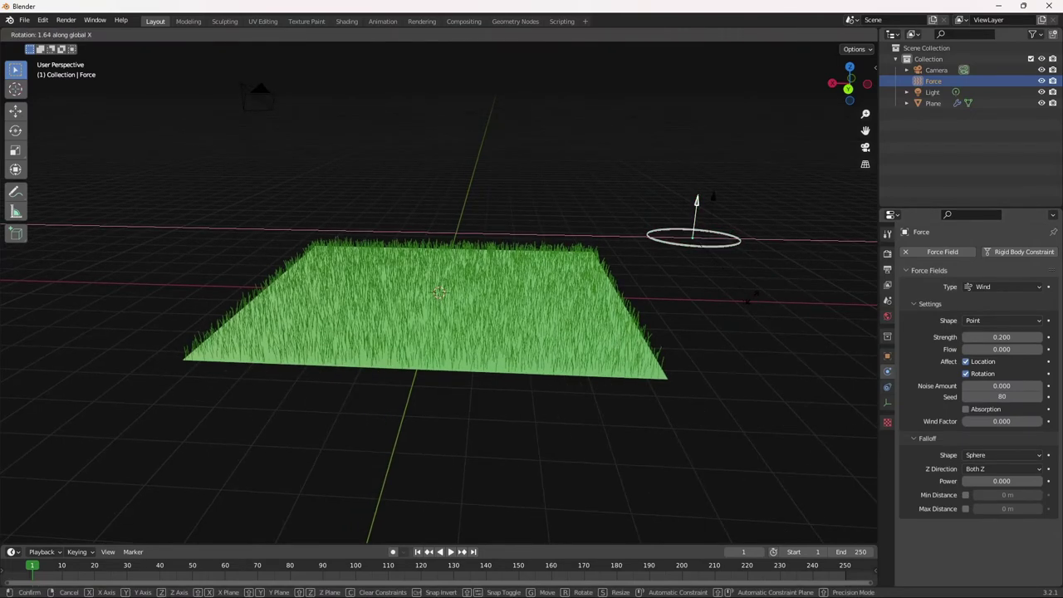
pyautogui.press('y')
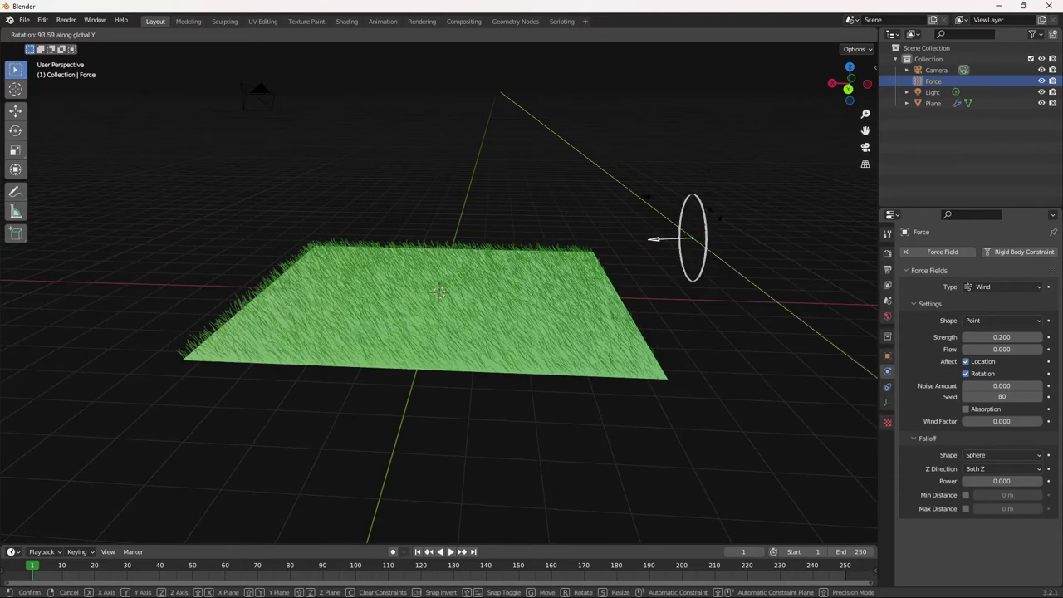
pyautogui.click(714, 214)
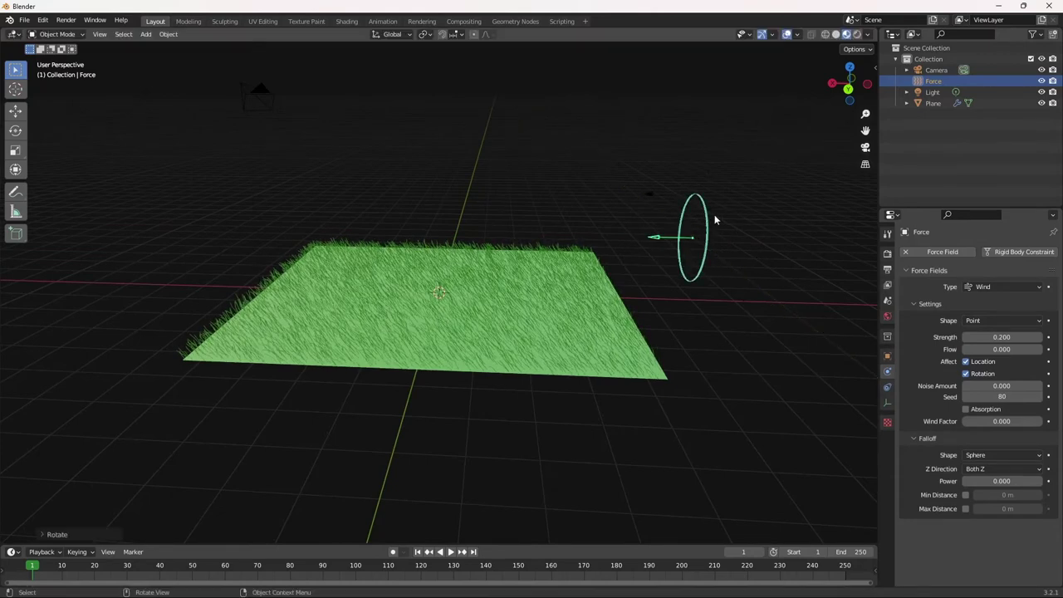
# Step: Keyframe the wind Strength at frame 1
pyautogui.moveTo(692, 294); pyautogui.dragTo(590, 308, button='middle')
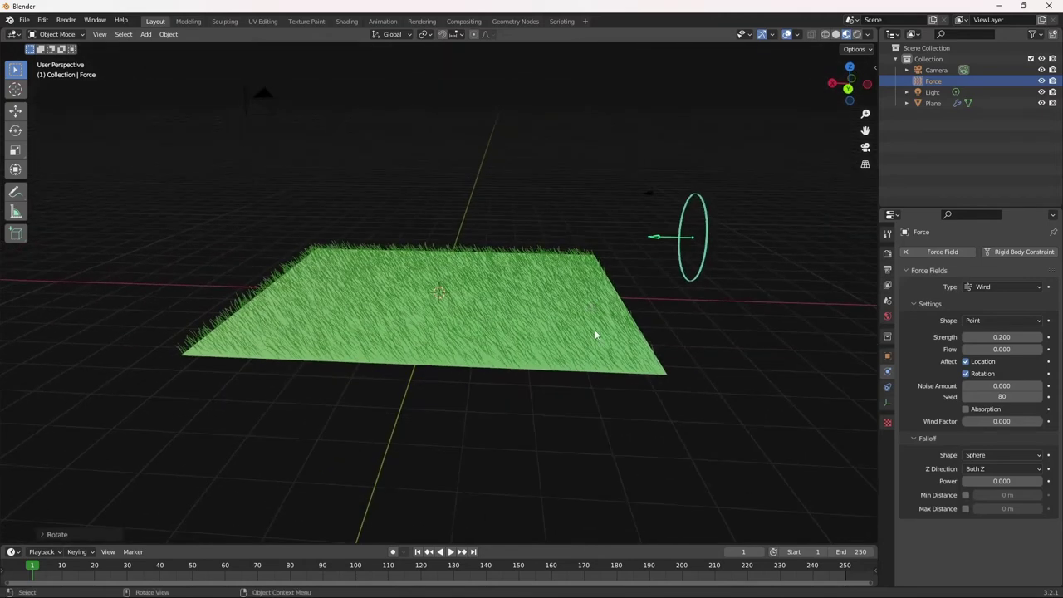
pyautogui.click(1049, 338)
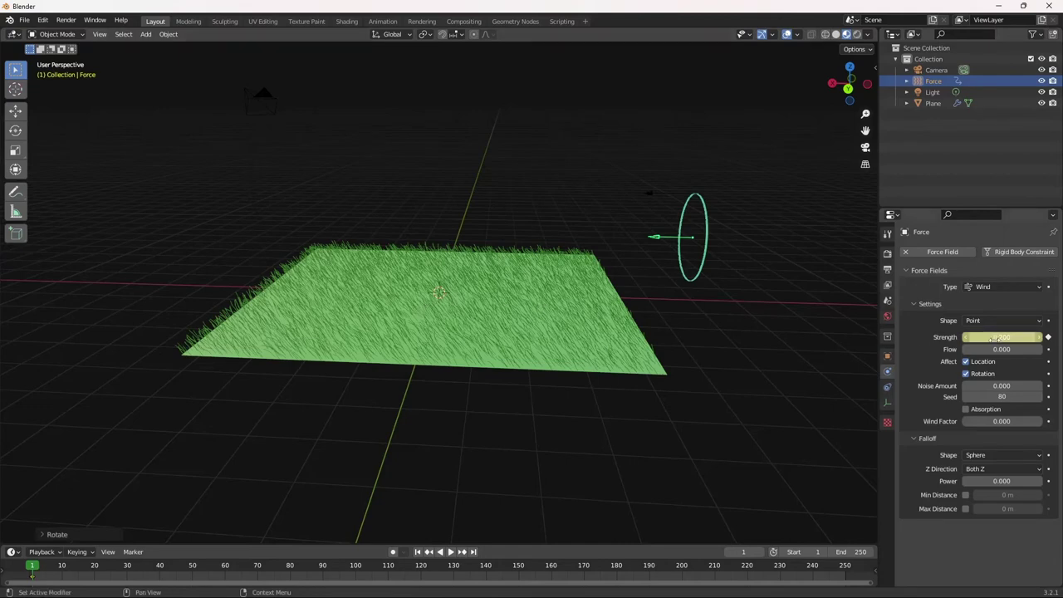
pyautogui.moveTo(993, 338)
pyautogui.mouseDown()
pyautogui.moveTo(969, 338)
pyautogui.moveTo(985, 338)
pyautogui.mouseUp()
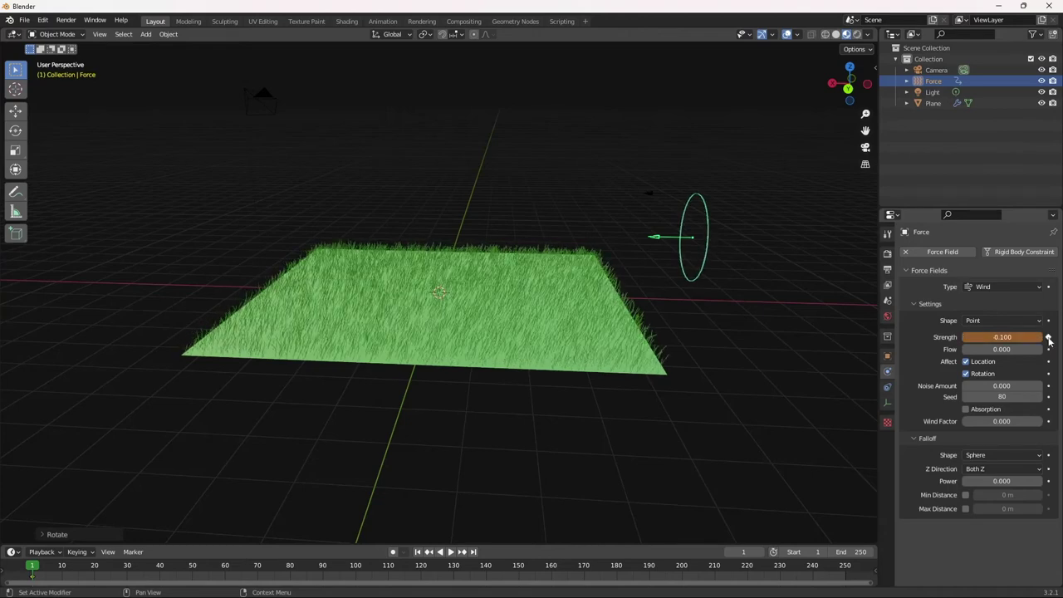
# Step: At frame 20, set the wind Strength to -0.100 and keyframe it
pyautogui.moveTo(37, 568); pyautogui.dragTo(94, 568)
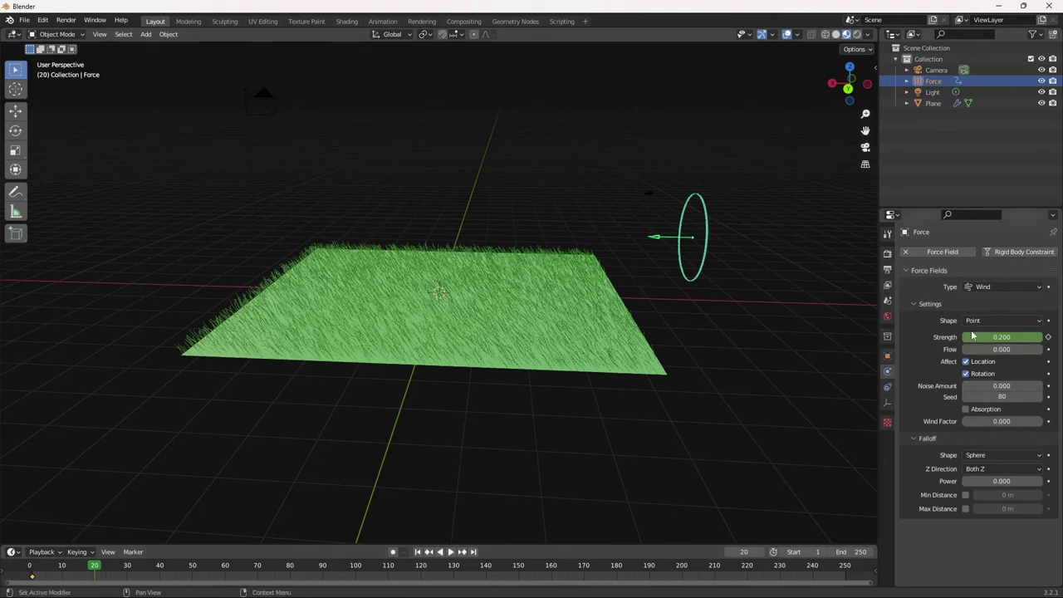
pyautogui.press('BackSpace')
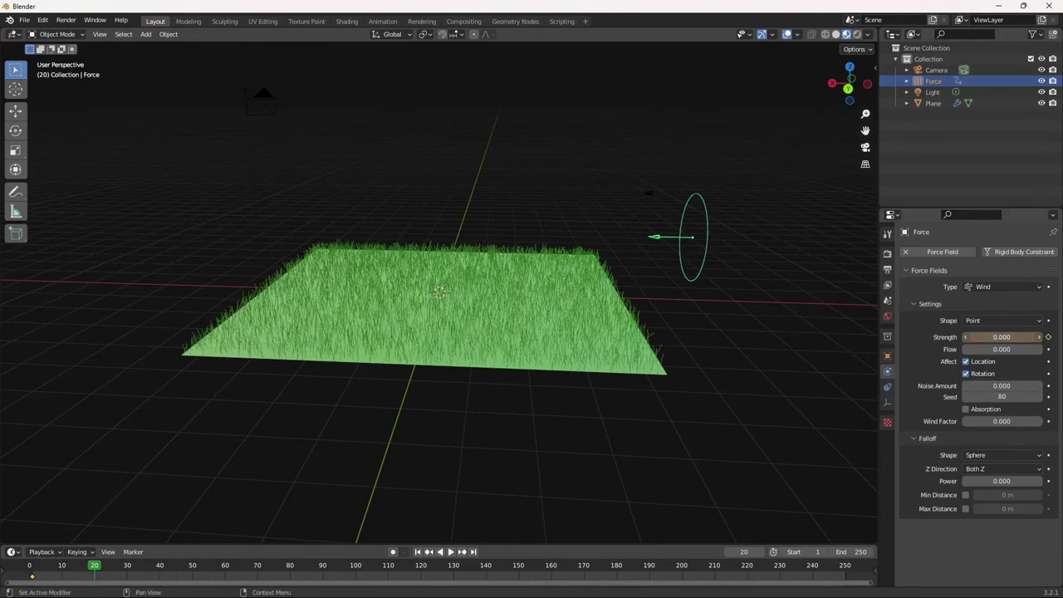
pyautogui.hotkey('ctrl', 'z')
pyautogui.moveTo(1002, 336); pyautogui.dragTo(1051, 342)
pyautogui.click(1048, 337)
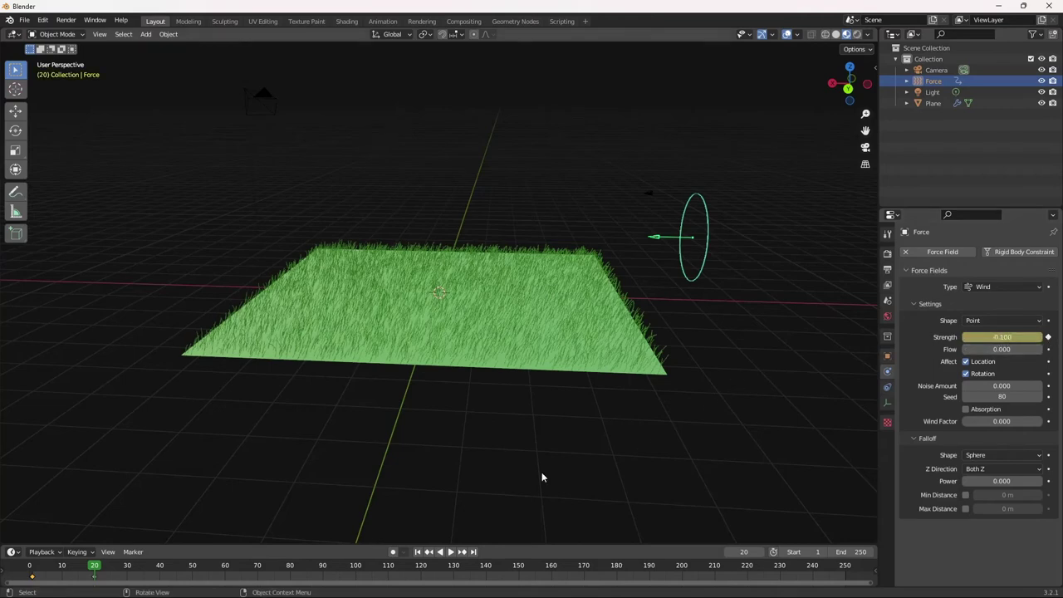
# Step: Keyframe Strength 0.300 at frame 50, preview playback, and add another keyframe at frame 80
pyautogui.moveTo(98, 568); pyautogui.dragTo(191, 568)
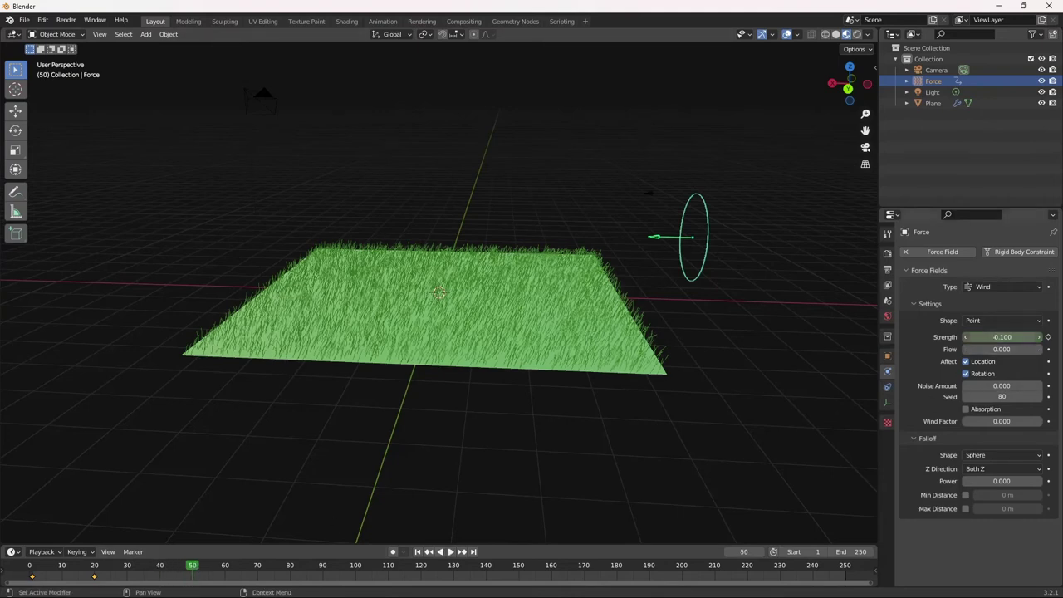
pyautogui.moveTo(1001, 336); pyautogui.dragTo(1035, 336)
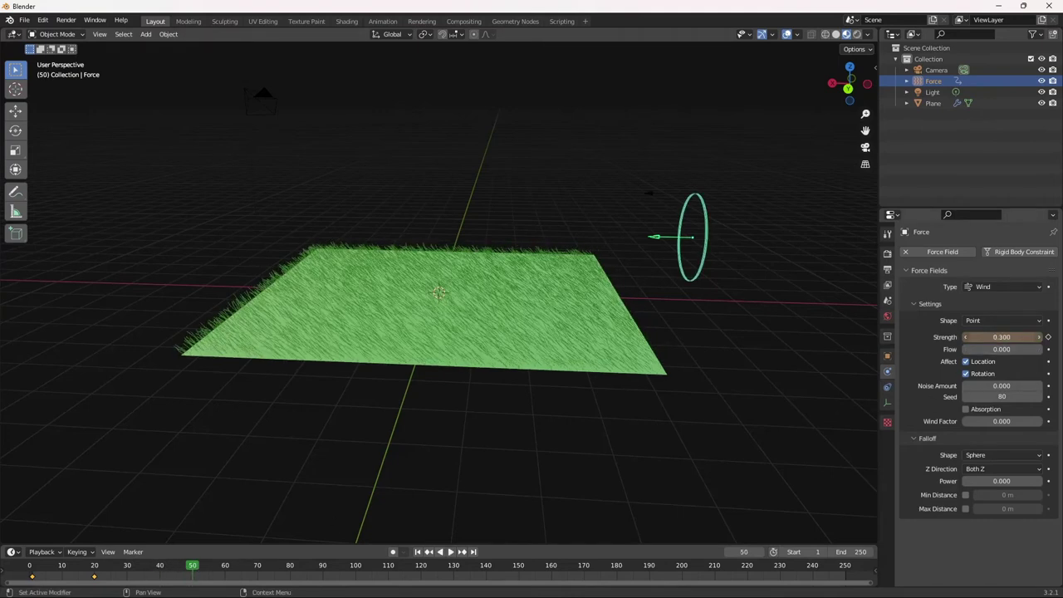
pyautogui.press('i')
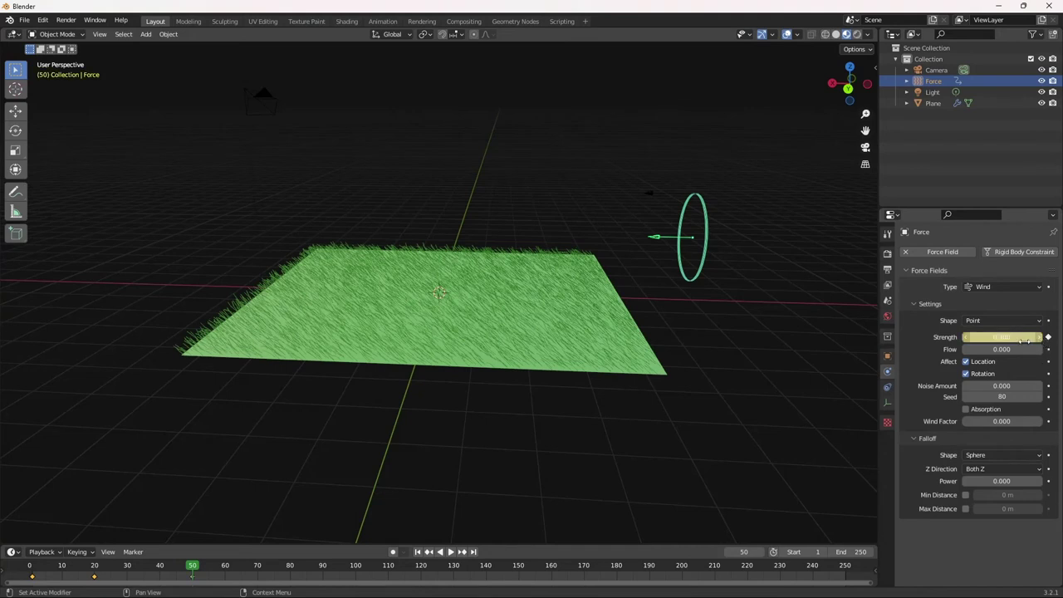
pyautogui.press('space')
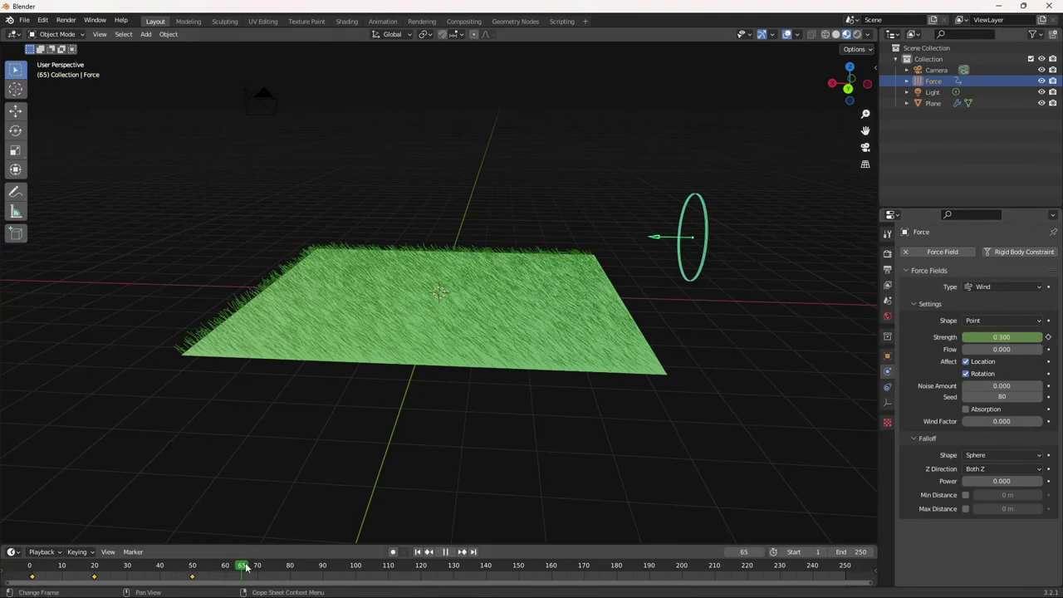
pyautogui.press('space')
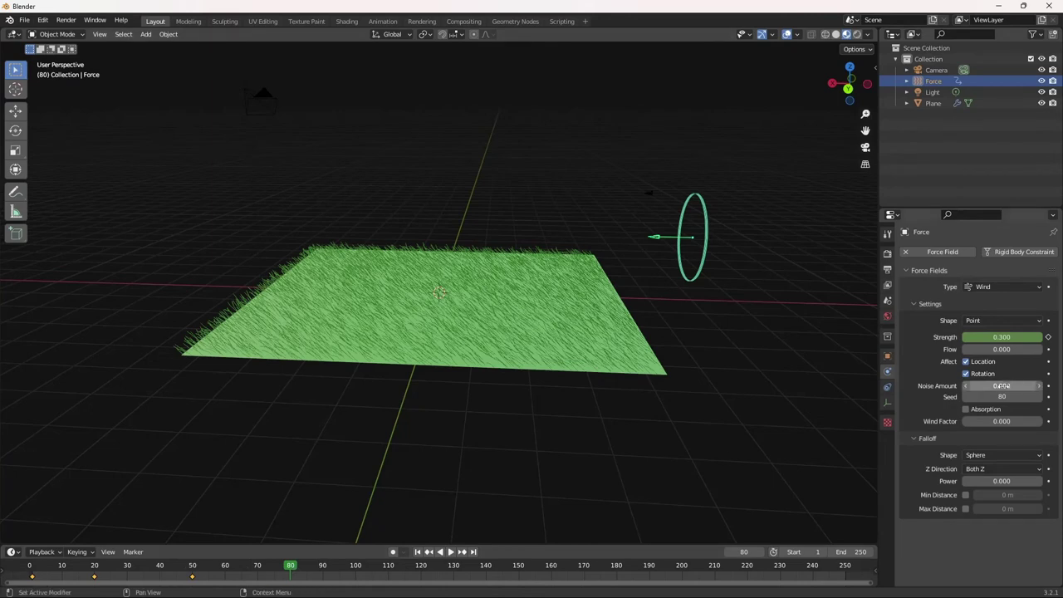
pyautogui.click(967, 337)
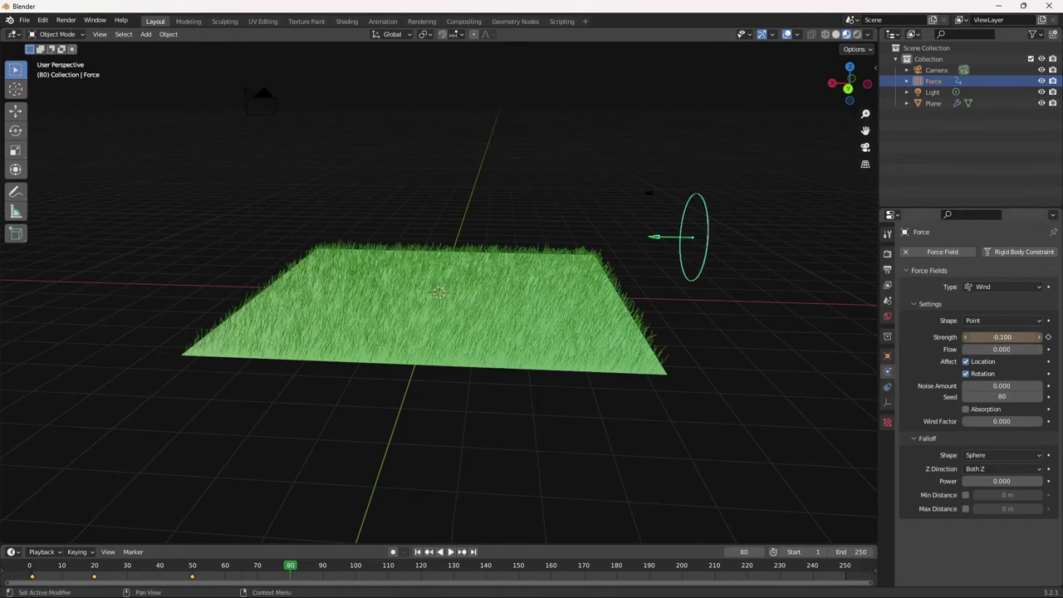
pyautogui.press('i')
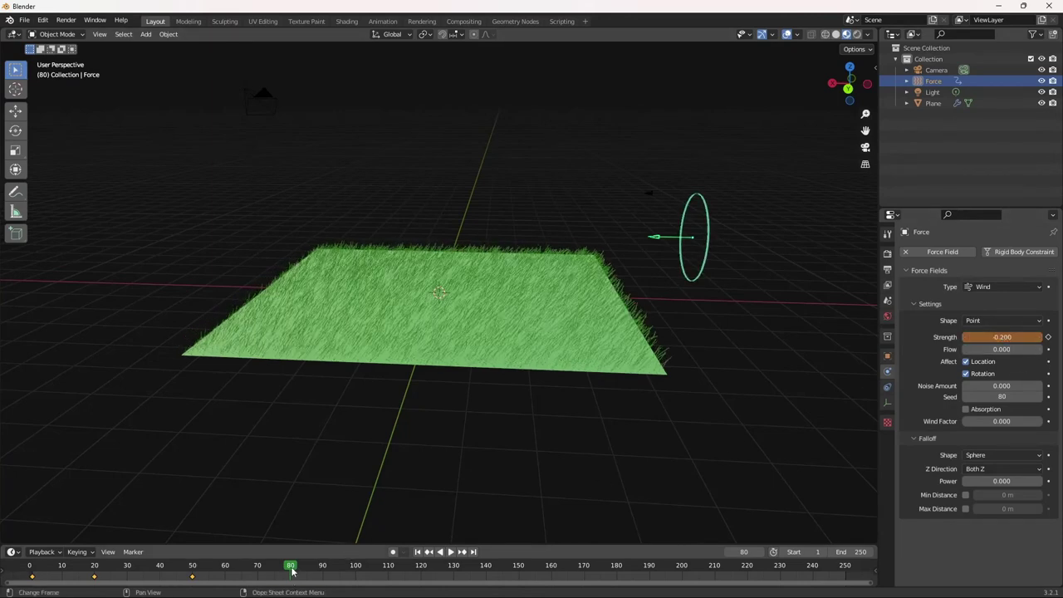
# Step: At frame 90, lower the wind Strength to -0.200 and keyframe it
pyautogui.moveTo(291, 570); pyautogui.dragTo(323, 570)
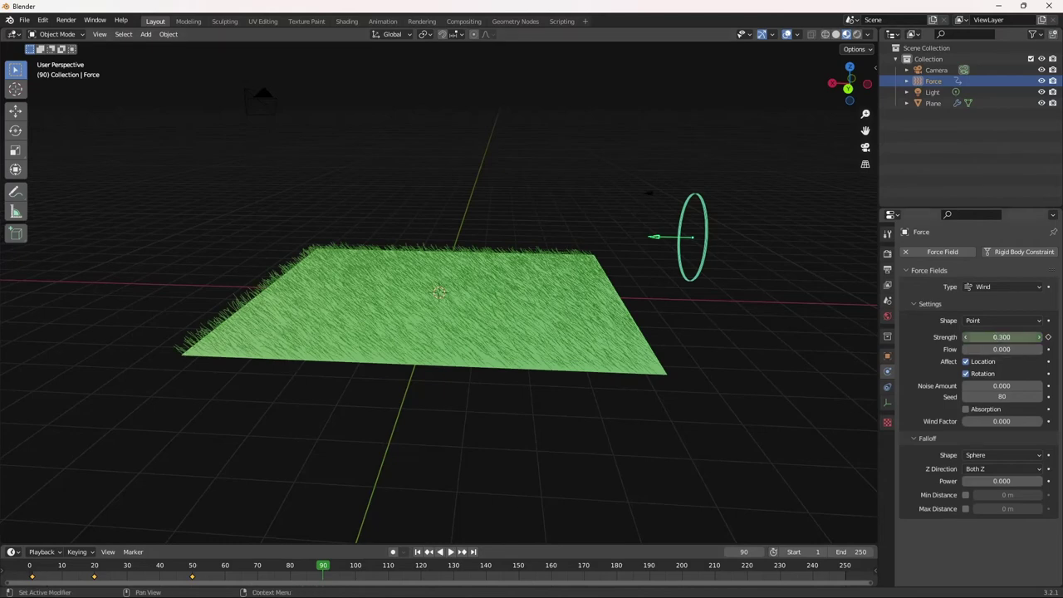
pyautogui.click(966, 337)
pyautogui.click(966, 337)
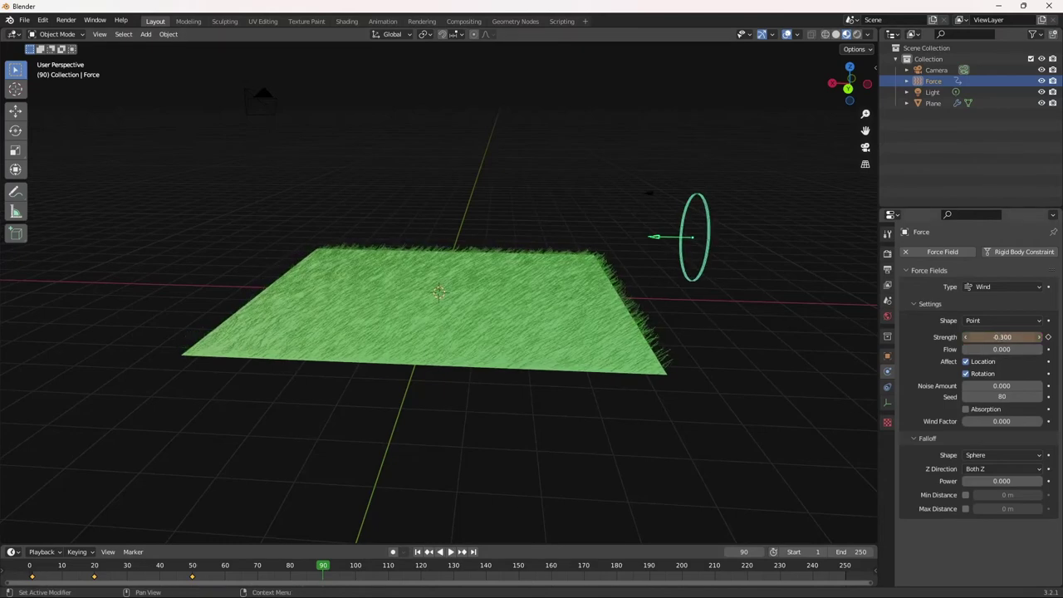
pyautogui.click(966, 337)
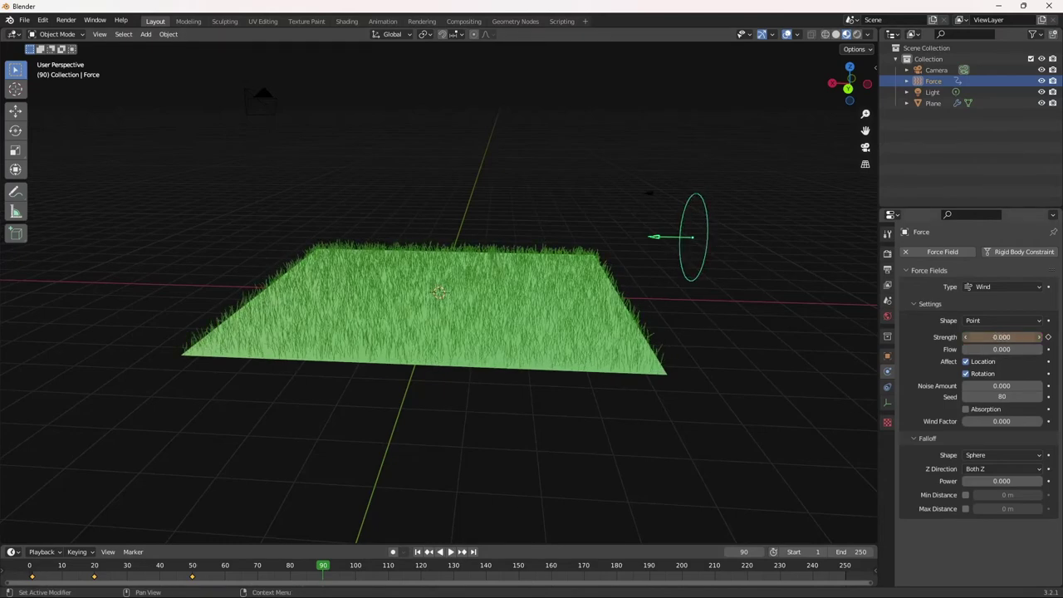
pyautogui.click(966, 338)
pyautogui.click(965, 337)
pyautogui.click(1048, 337)
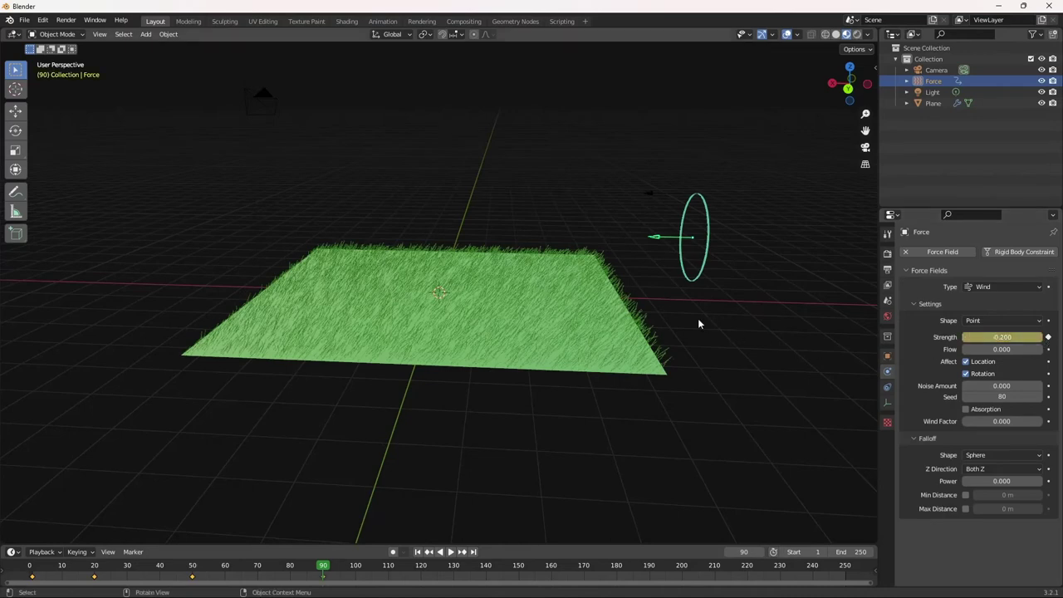
# Step: Play the animation from the start to watch the grass sway
pyautogui.moveTo(324, 570); pyautogui.dragTo(35, 563)
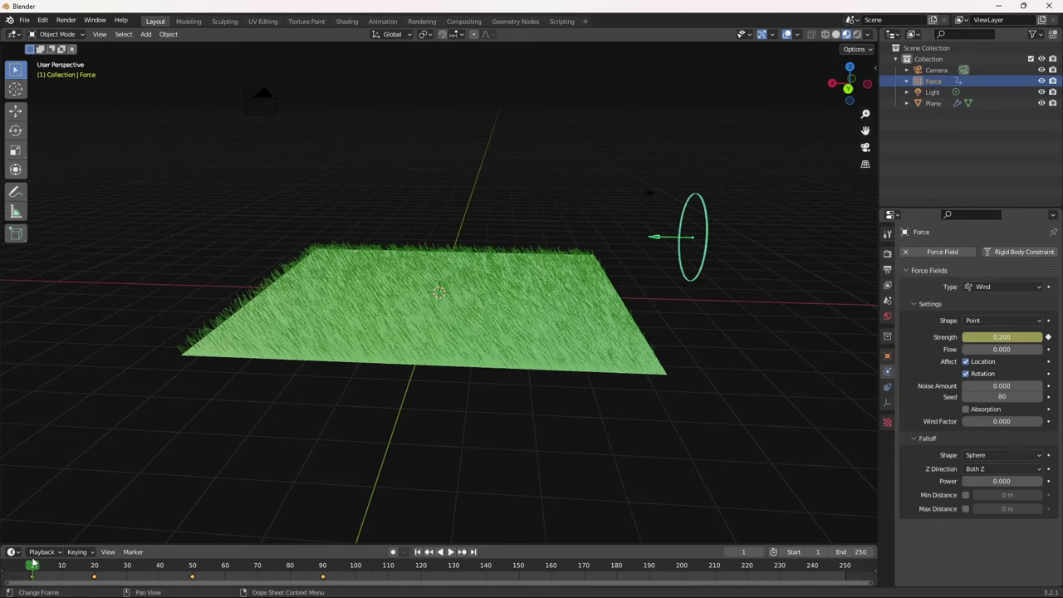
pyautogui.press('space')
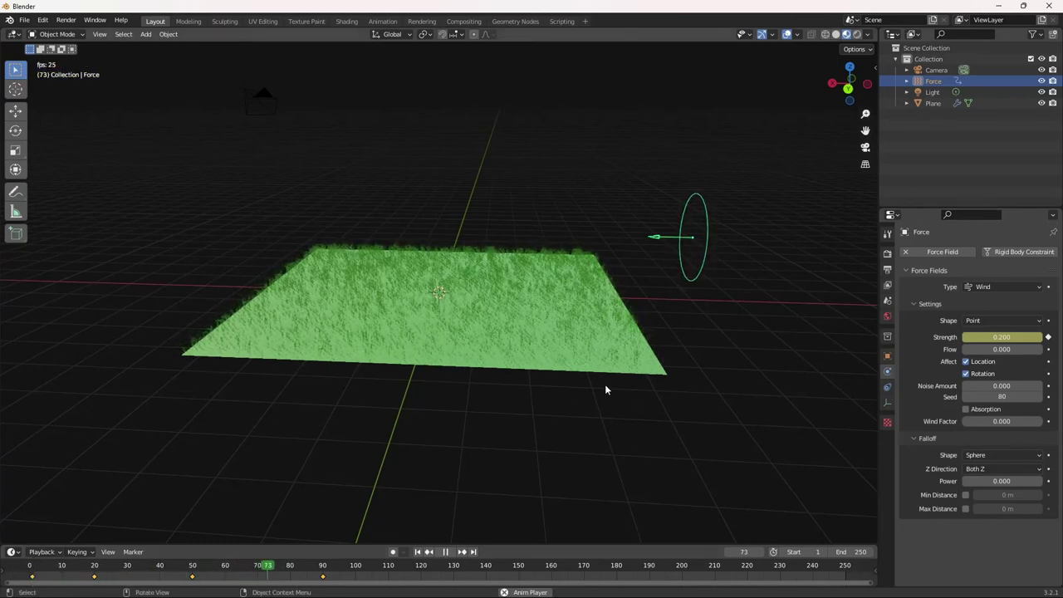
pyautogui.press('space')
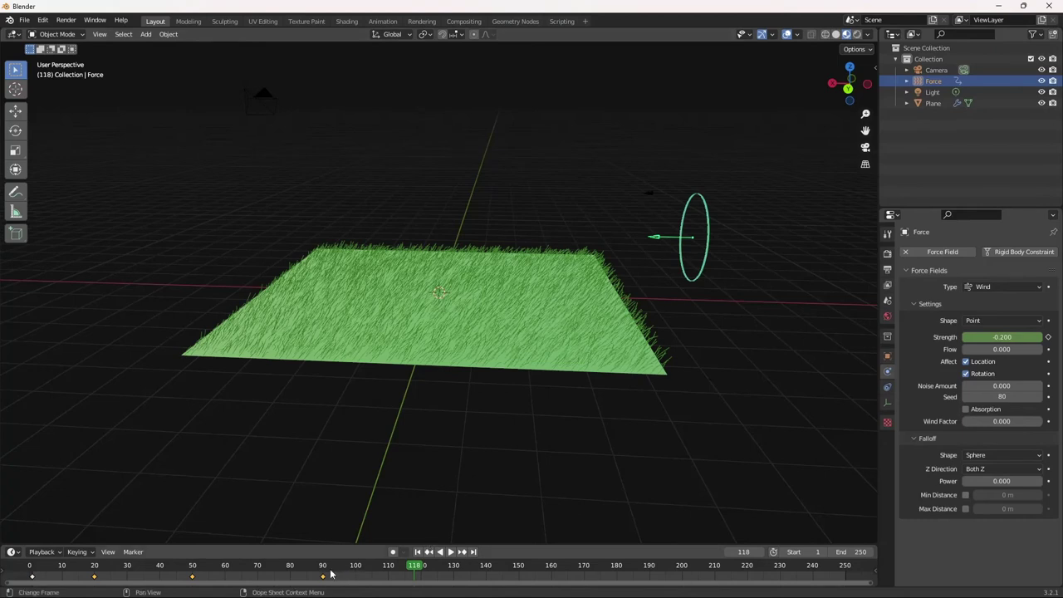
# Step: Move the Strength keyframes later so they sit at frames 40, 80 and 130
pyautogui.moveTo(330, 573); pyautogui.dragTo(391, 573)
pyautogui.press('g')
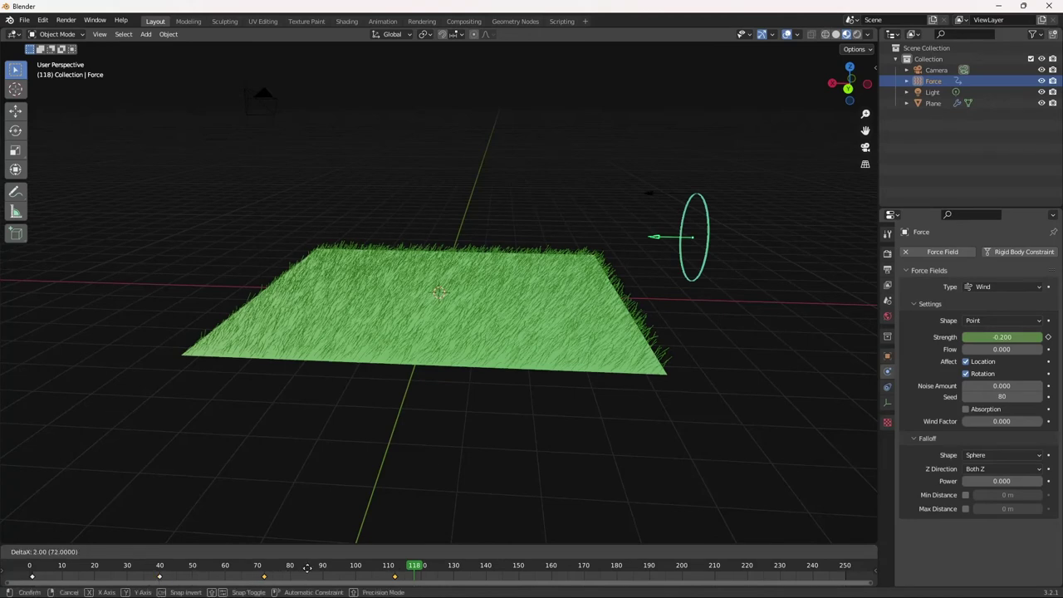
pyautogui.click(331, 569)
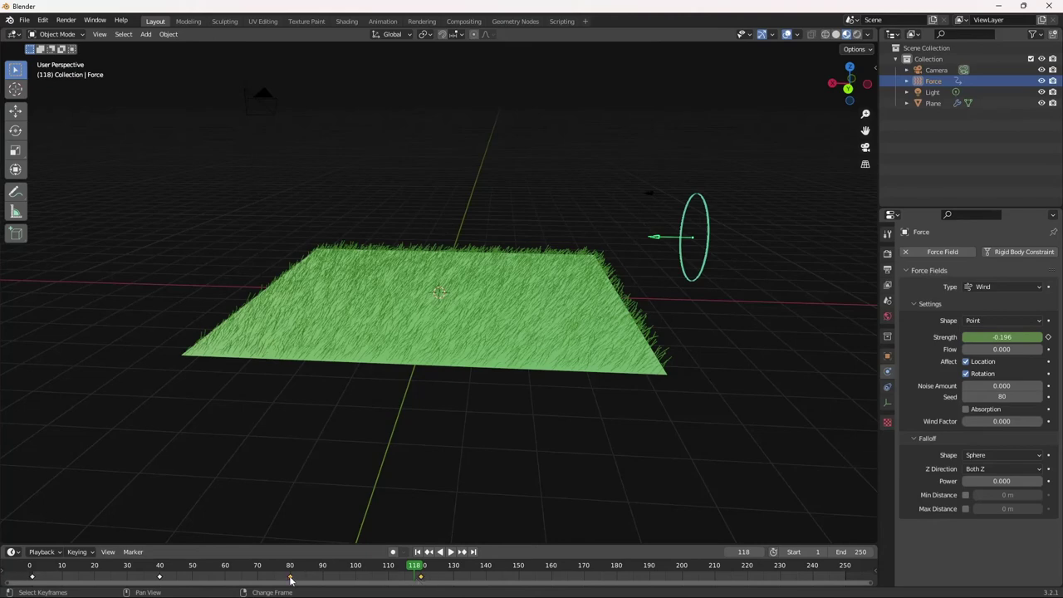
pyautogui.press('g')
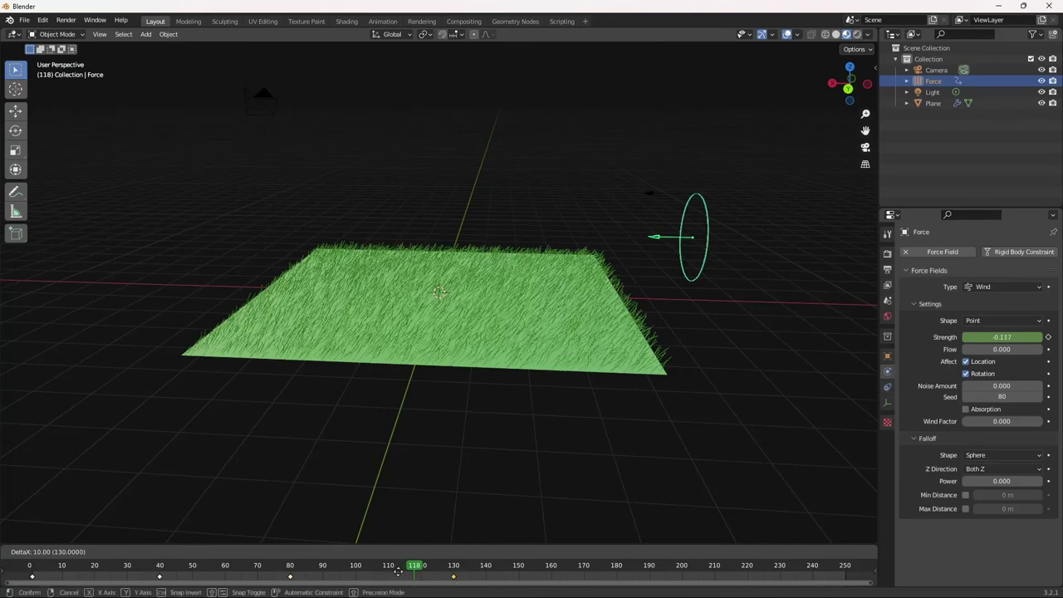
pyautogui.click(399, 573)
pyautogui.moveTo(413, 569); pyautogui.dragTo(31, 565)
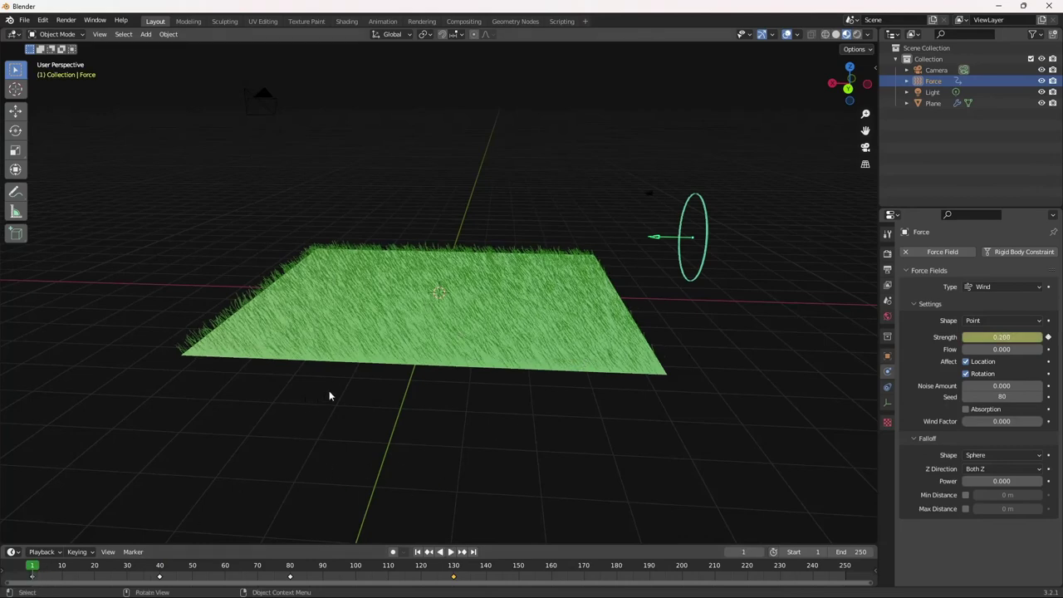
# Step: Play the wind animation, then zoom and orbit to a low, close view of the swaying grass
pyautogui.press('space')
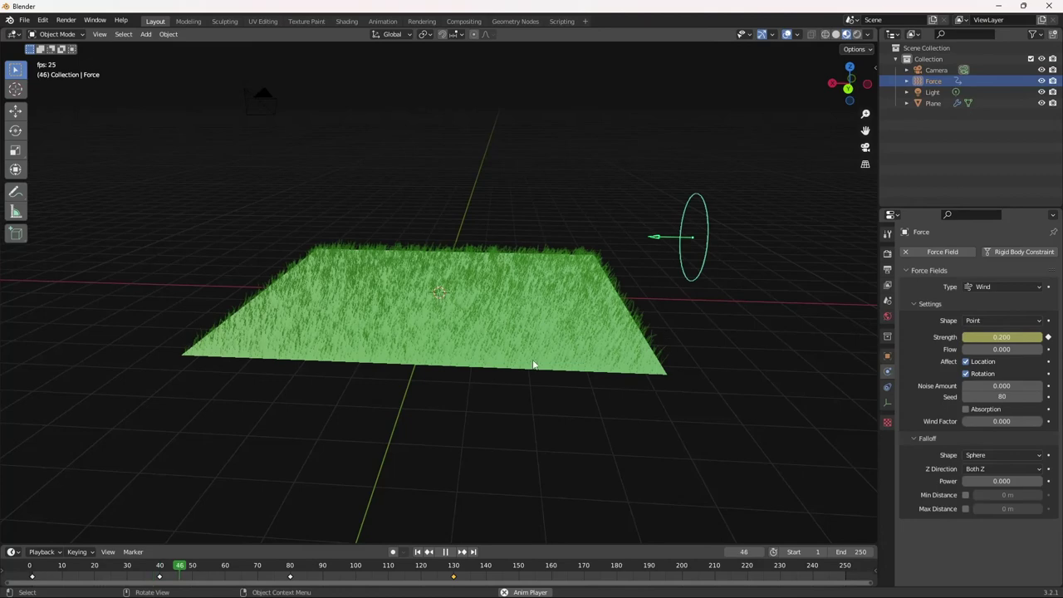
pyautogui.moveTo(533, 364); pyautogui.dragTo(529, 393, button='middle')
pyautogui.press('space')
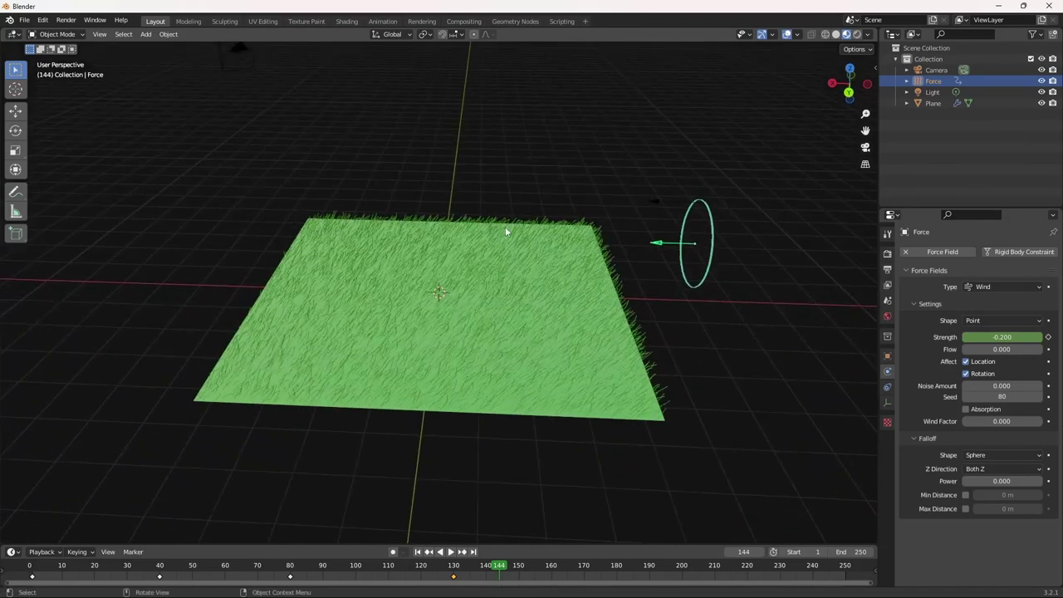
pyautogui.scroll(8, 407, 321)
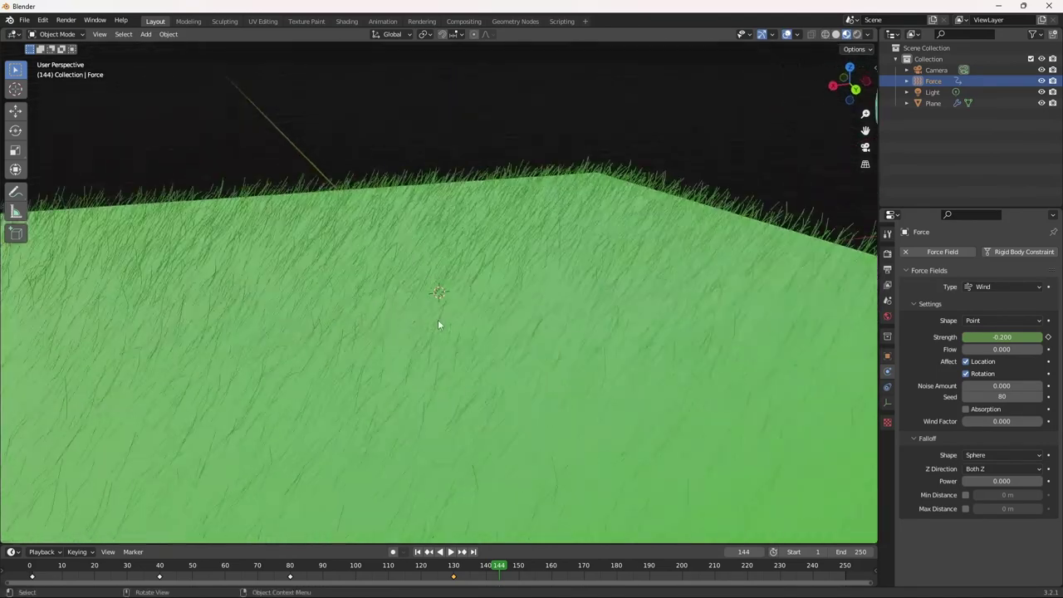
pyautogui.scroll(-6, 439, 325)
pyautogui.moveTo(434, 310); pyautogui.dragTo(420, 307, button='middle')
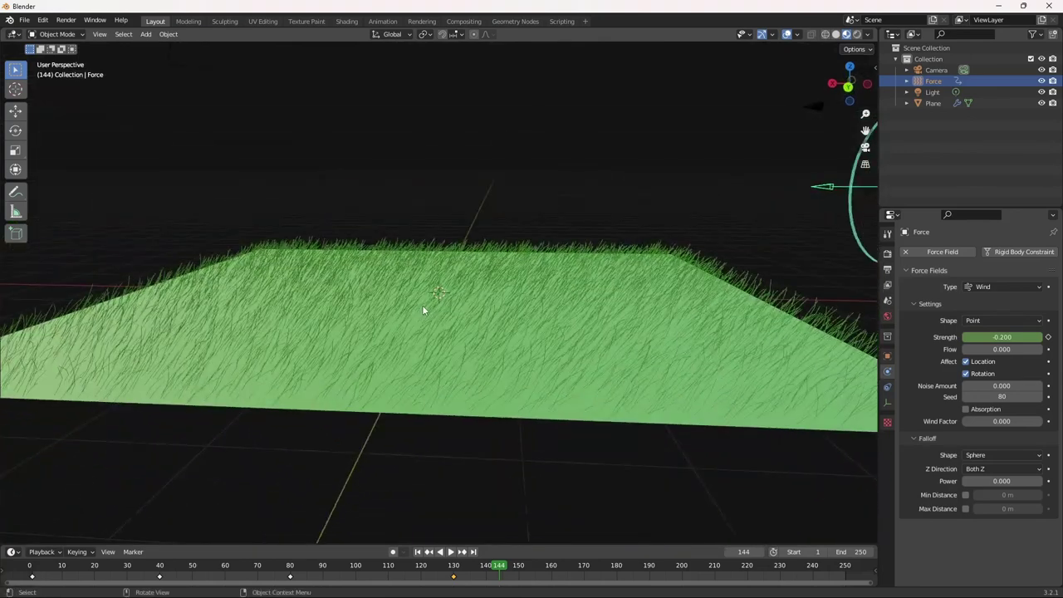